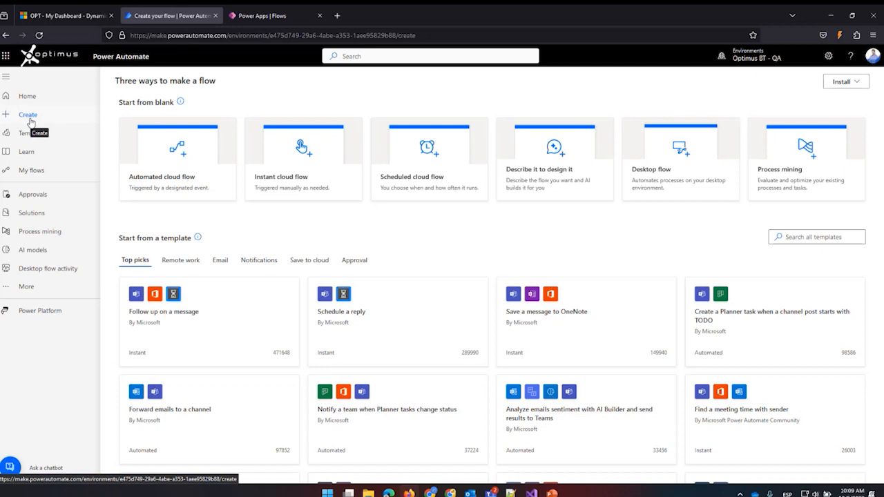
Open the flow creation page and examine the blank flow types, the templates and the connectors it offers.
left_click(29, 116)
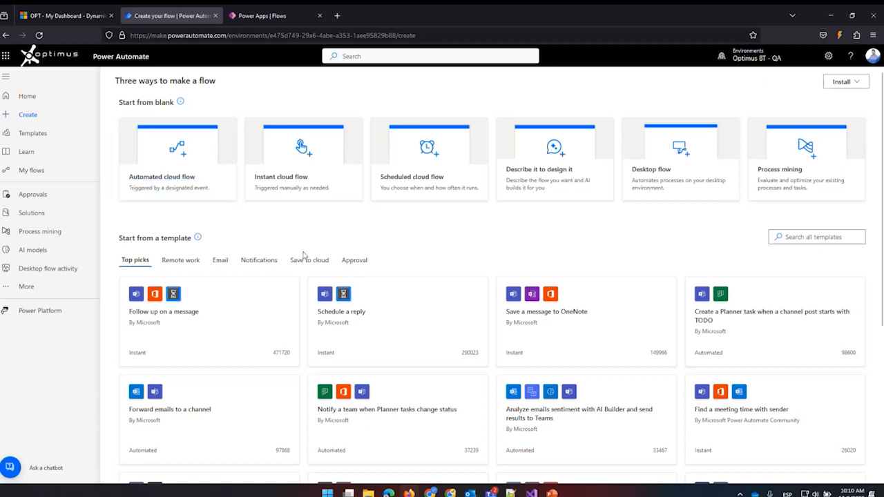
scroll(313, 273, "down", 2)
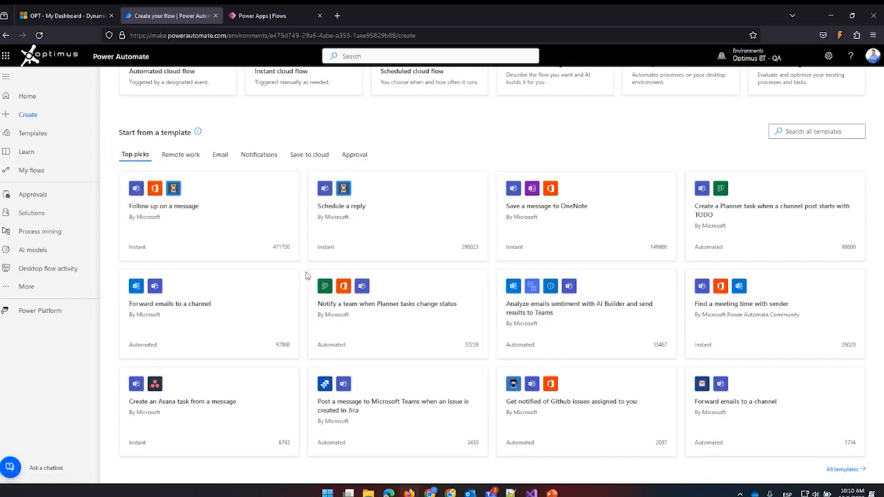
scroll(307, 276, "down", 1)
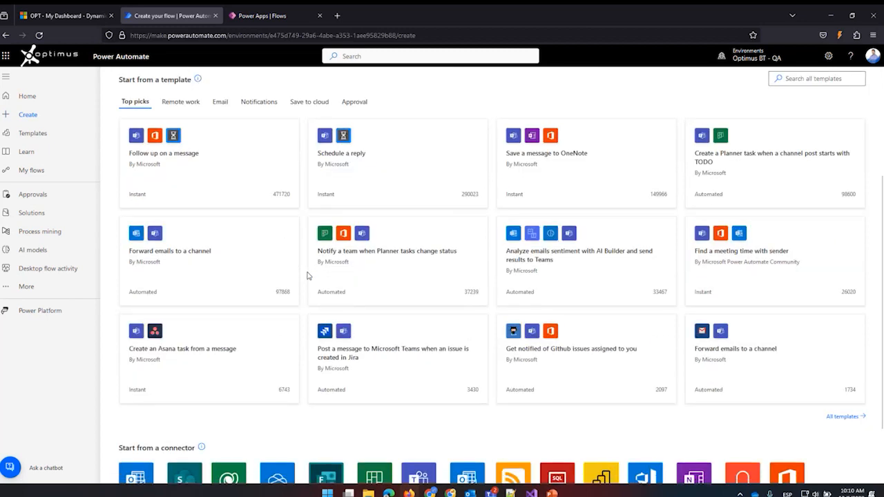
scroll(359, 285, "up", 1)
scroll(359, 286, "up", 2)
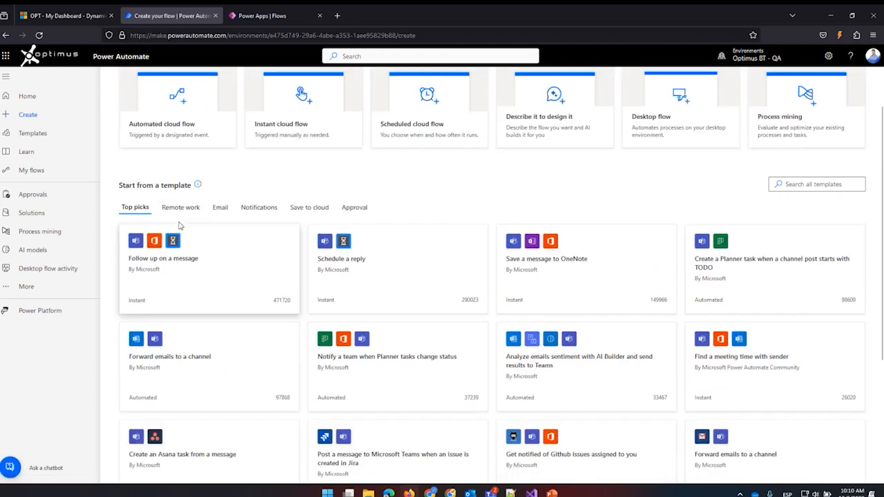
scroll(215, 235, "down", 1)
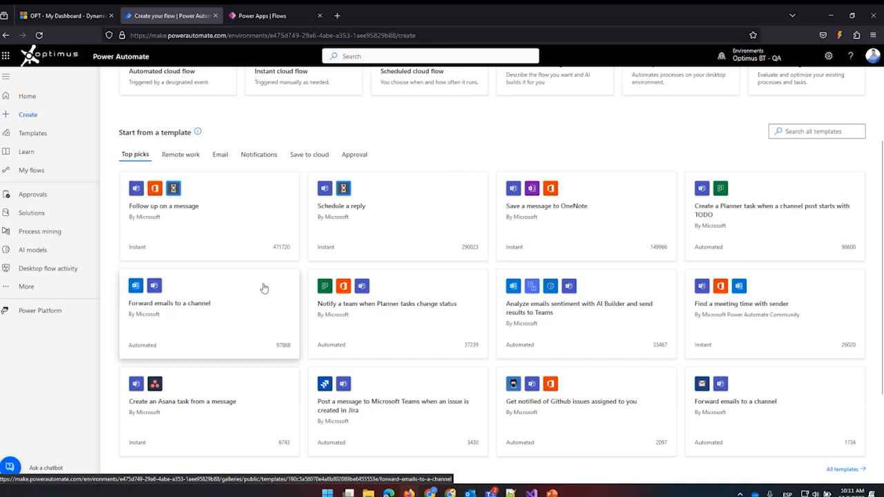
scroll(263, 288, "down", 1)
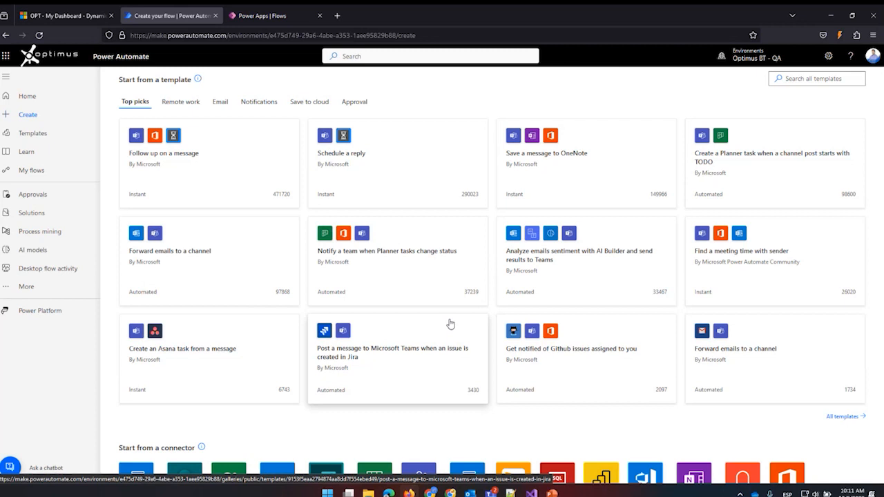
scroll(449, 324, "down", 1)
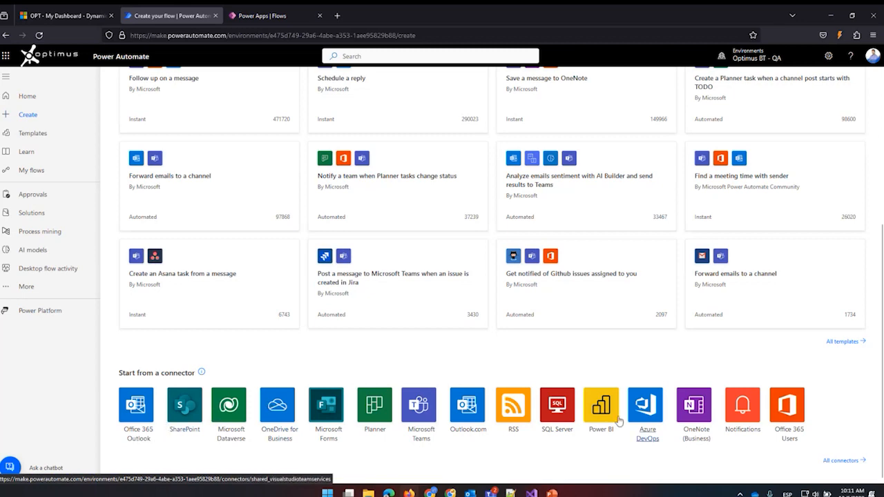
scroll(488, 333, "up", 4)
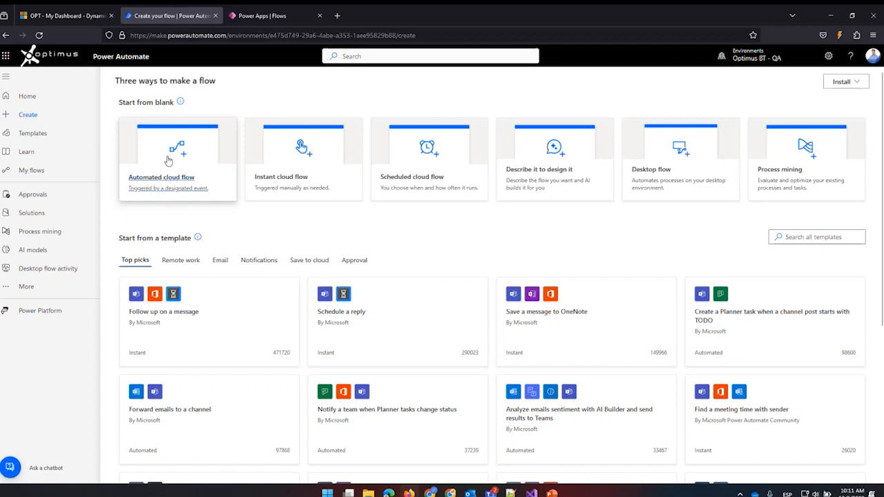
Create an automated cloud flow named "My first flow" with the Microsoft Dataverse (legacy) trigger "When a row is added".
left_click(168, 161)
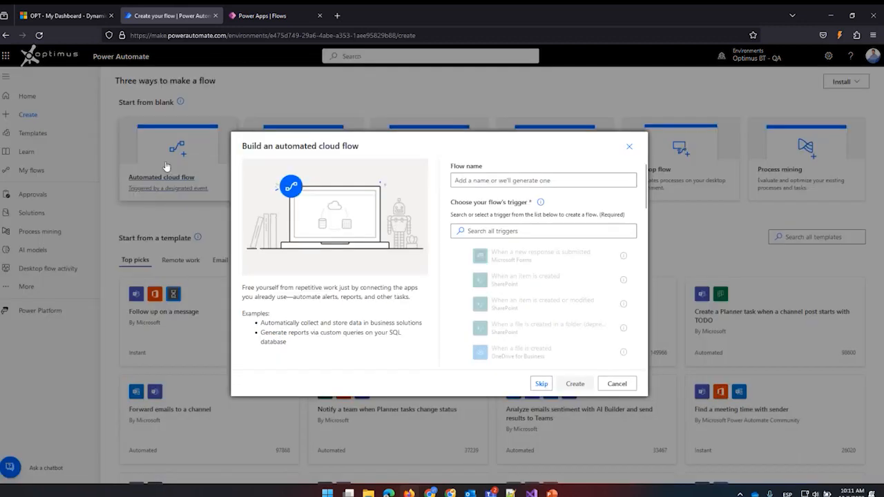
left_click(466, 181)
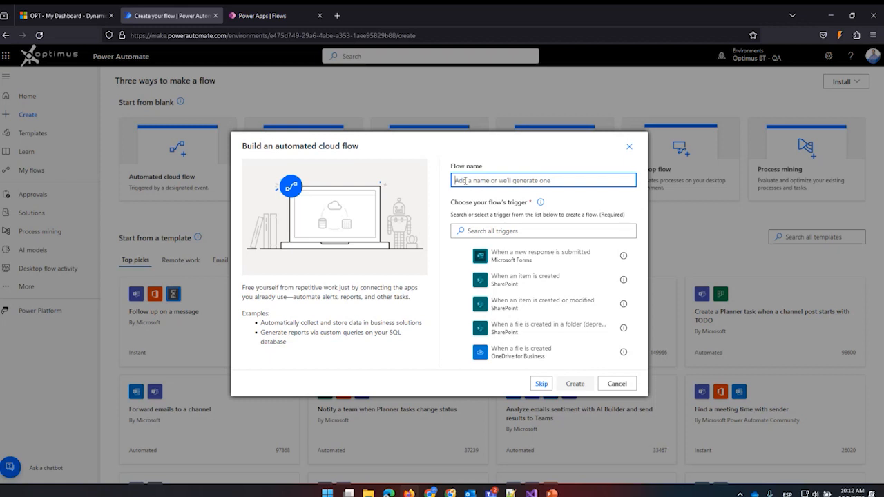
type("My fir")
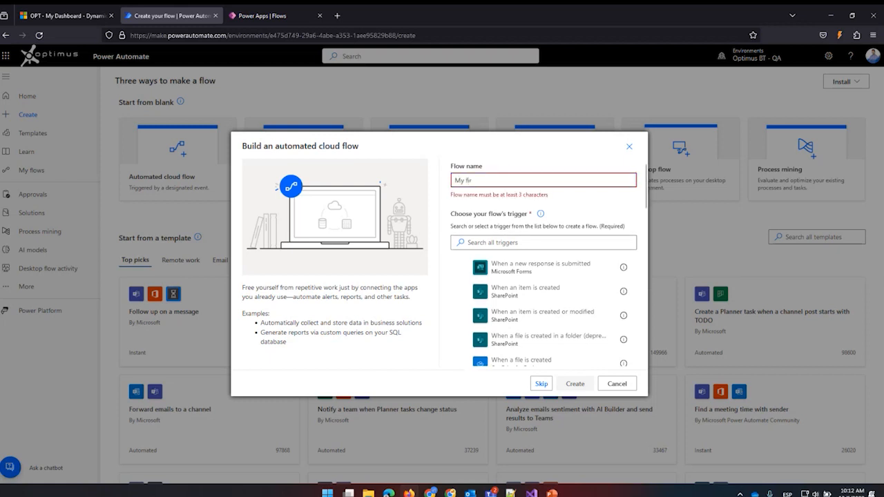
type("st flow")
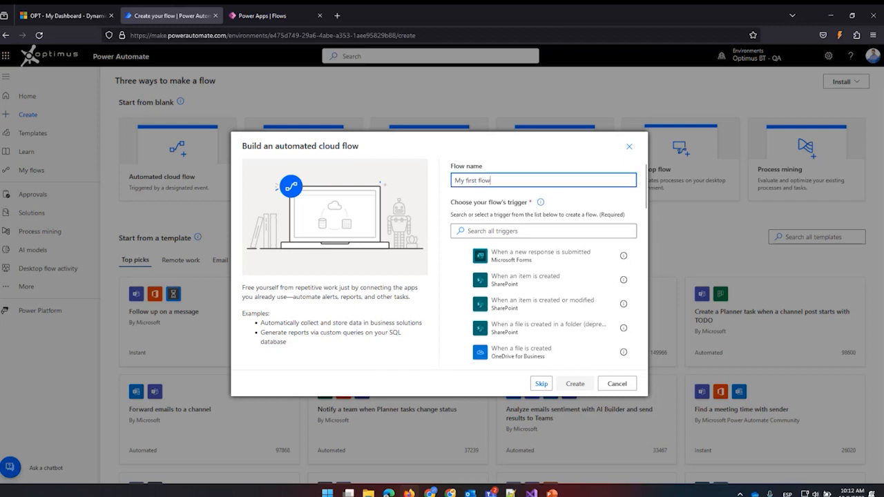
left_click(475, 227)
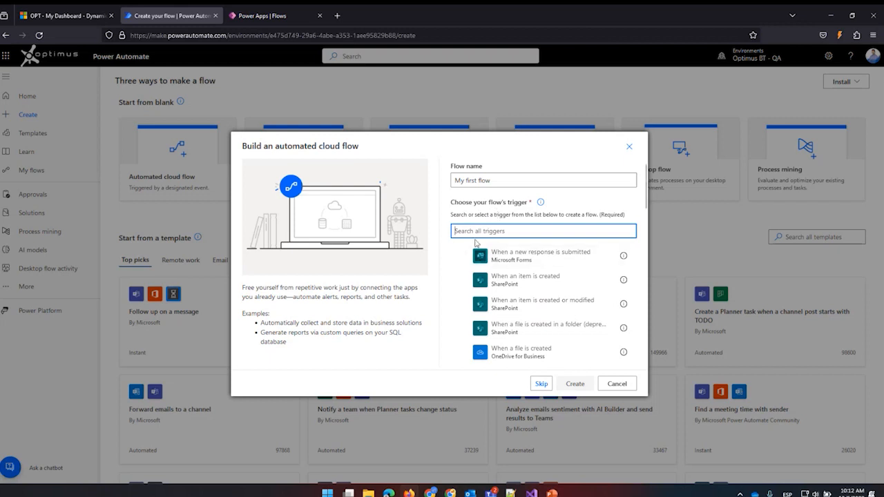
type("dataverse")
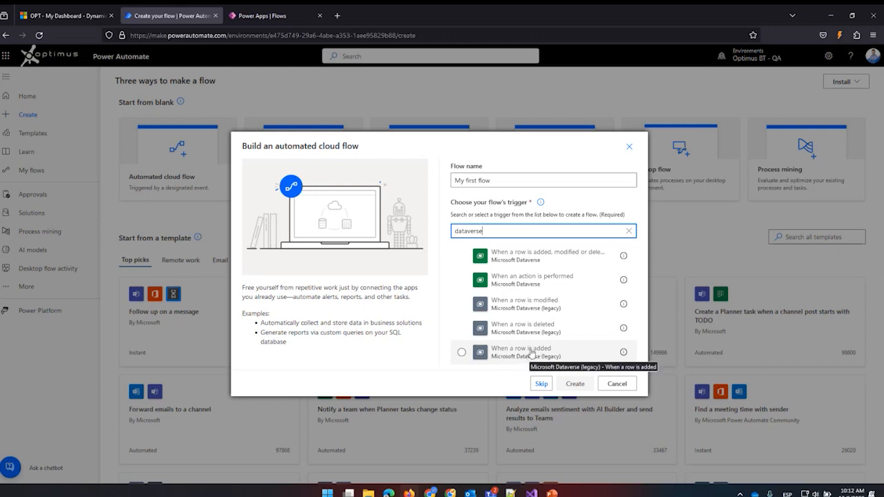
left_click(530, 354)
left_click(573, 384)
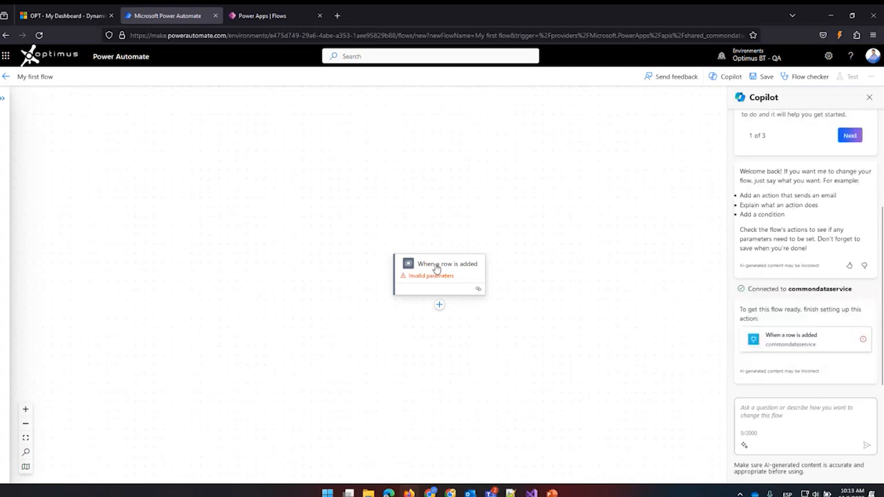
Open the "When a row is added" trigger, dismiss Copilot and set the trigger's environment to Optimus BT - QA (optimusbtqa).
left_click(437, 268)
left_click(869, 96)
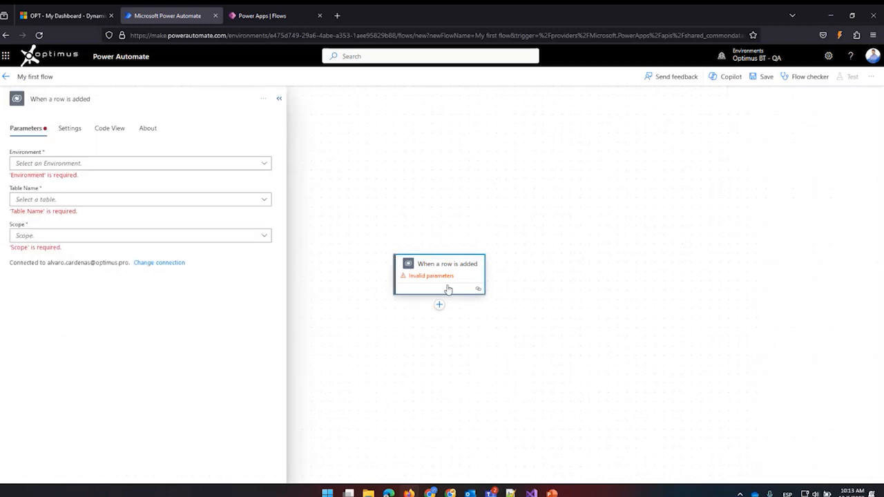
left_click(267, 165)
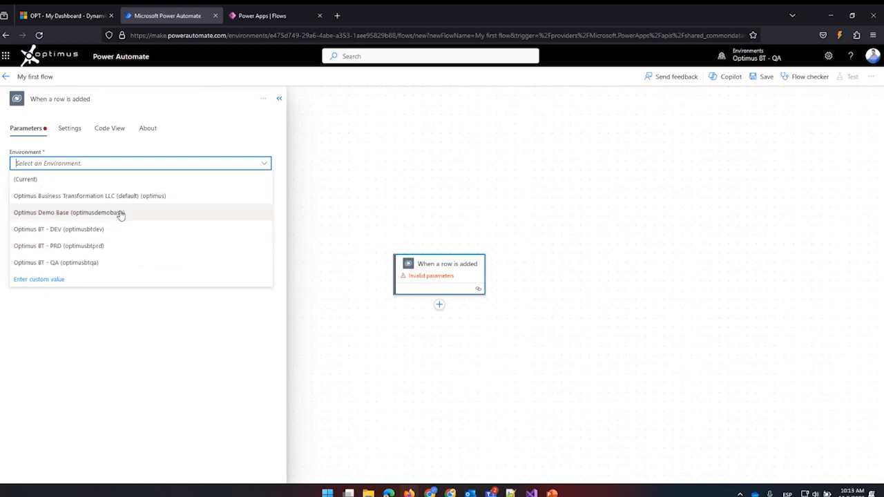
left_click(73, 267)
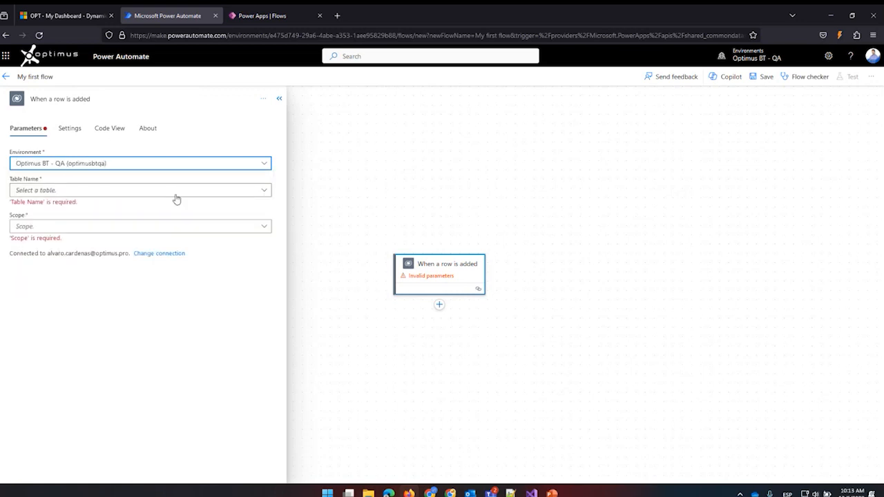
Set the trigger's table name to Contacts and its scope to Organization.
left_click(221, 192)
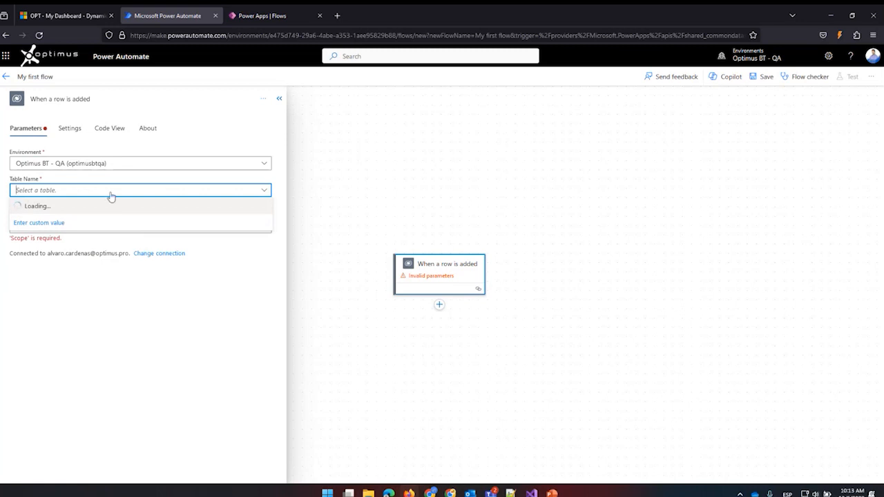
type("cotna")
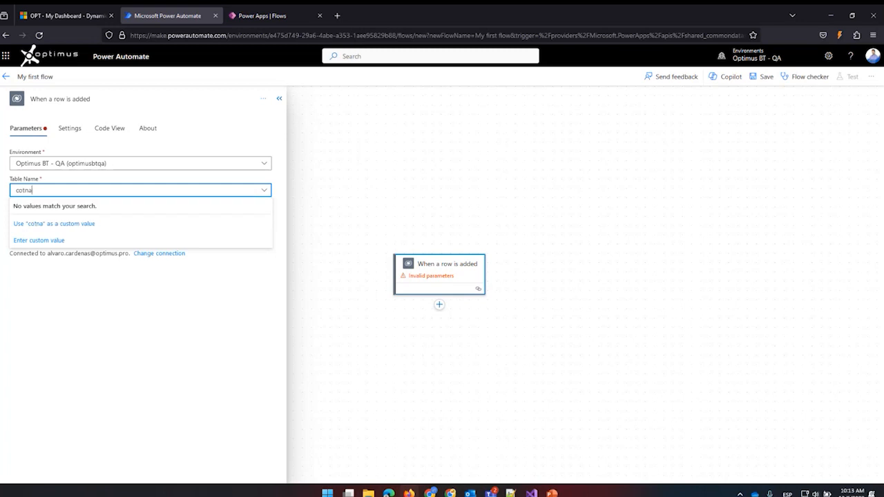
key("BackSpace")
key("BackSpace")
key("BackSpace")
type("nt")
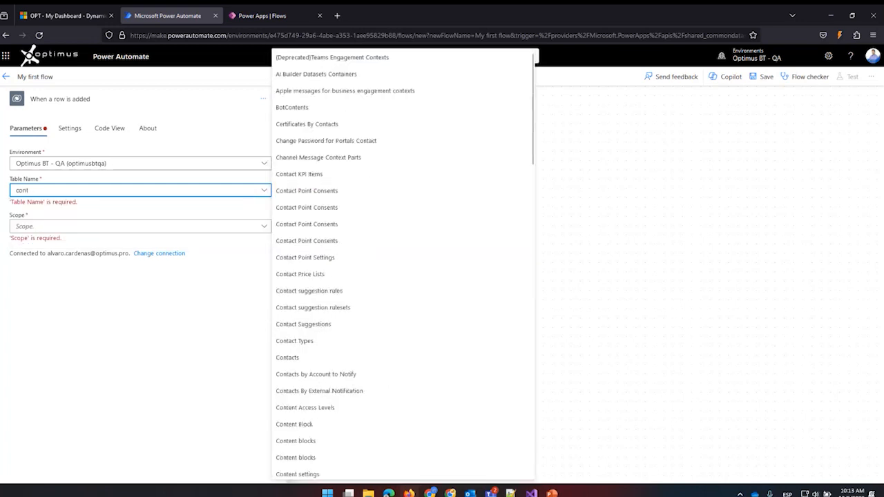
type("act")
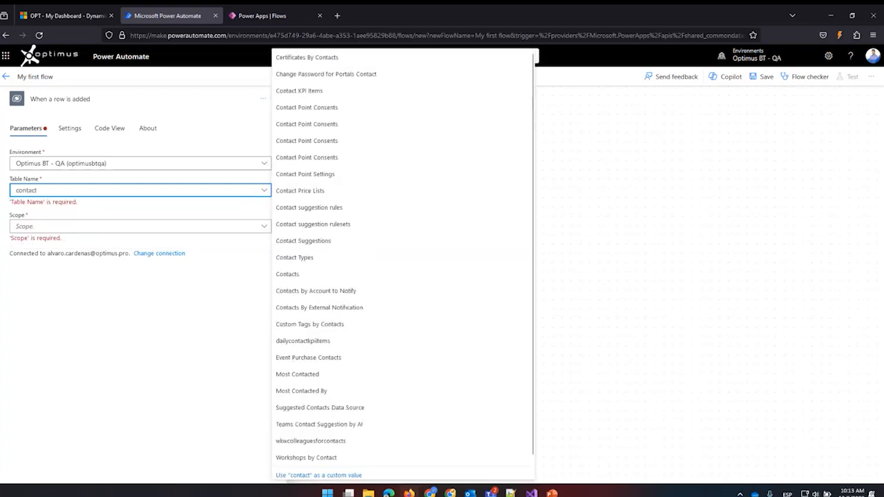
left_click(307, 277)
left_click(229, 218)
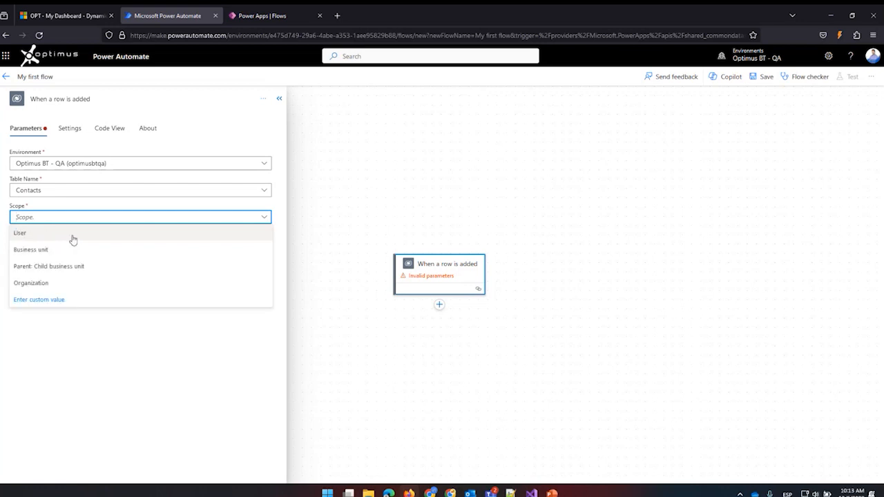
left_click(44, 284)
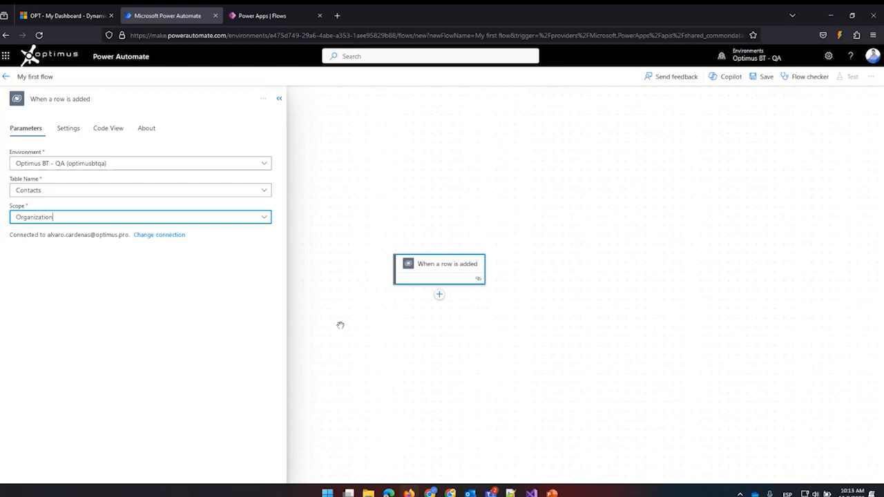
Add the Notifications action "Send me an email notification" after the trigger and create a new connection for it.
left_click(440, 297)
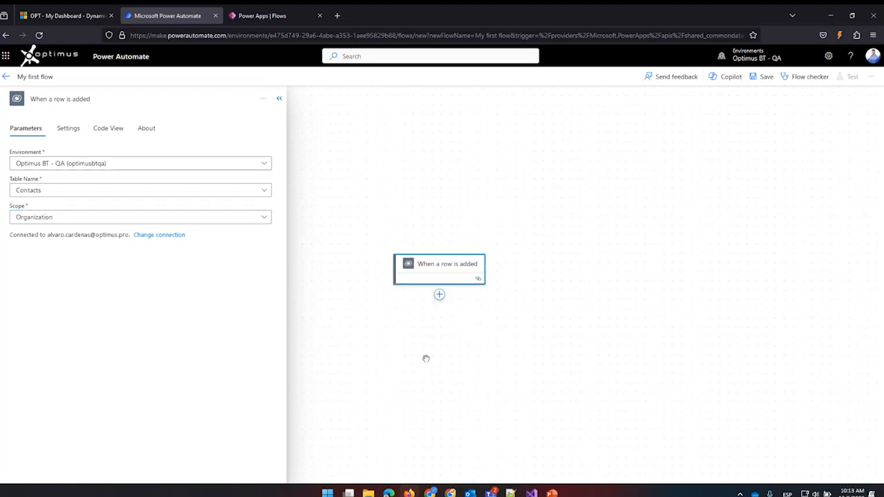
left_click(441, 299)
left_click(434, 315)
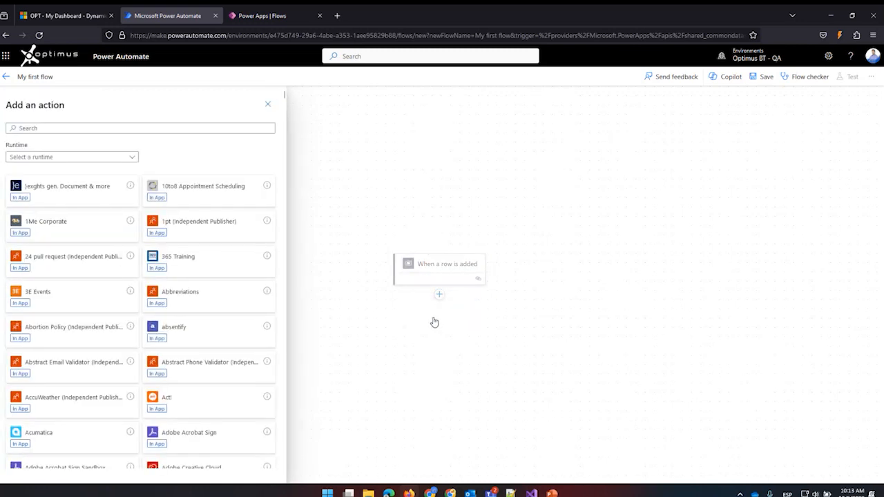
left_click(70, 129)
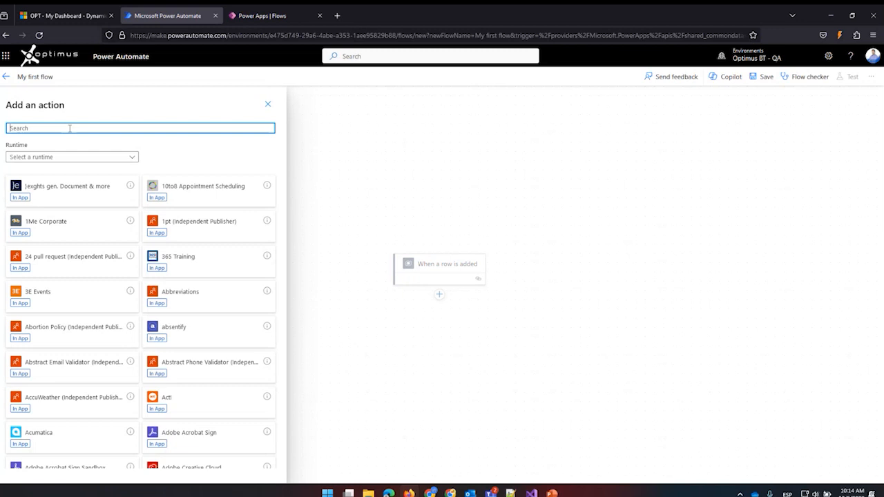
type("not")
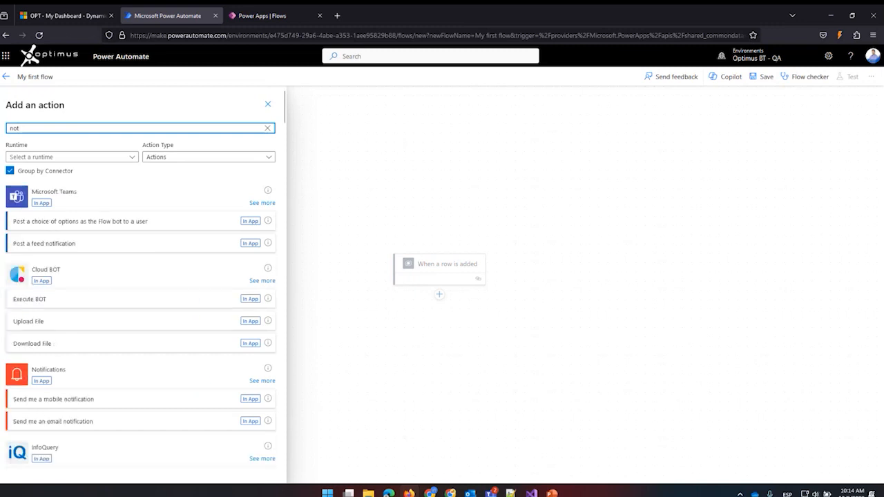
left_click(95, 421)
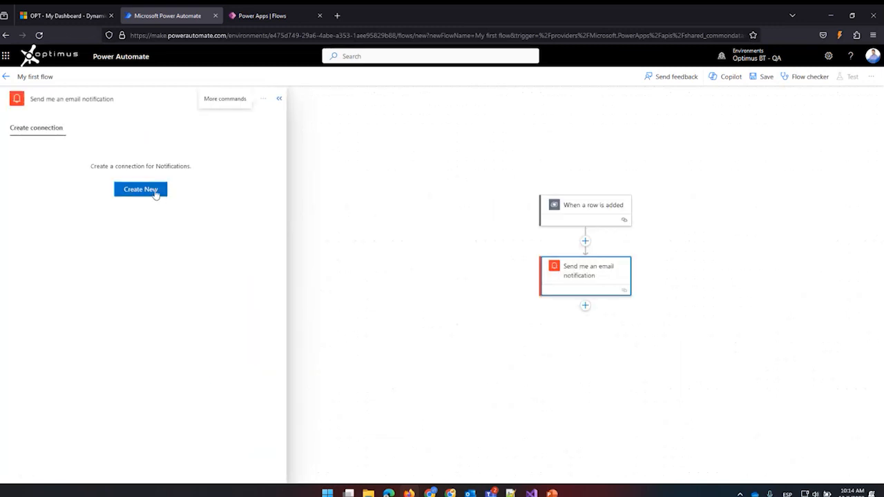
left_click(154, 191)
Set the email notification's subject to "Test" and its body to "My first flow".
left_click(40, 164)
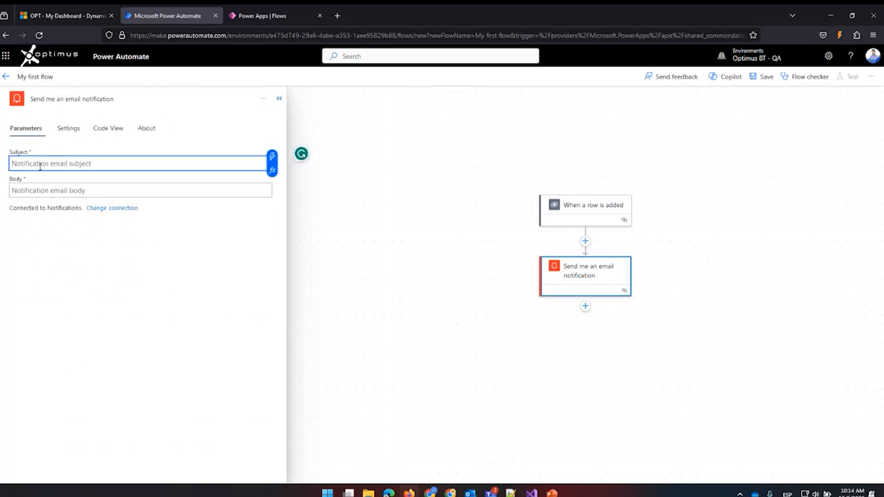
type("Test")
left_click(42, 197)
type("My ")
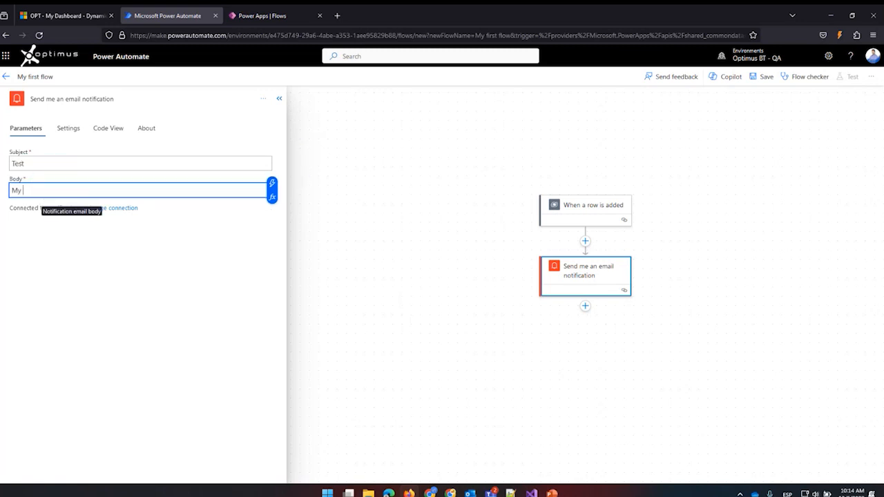
type("first flow")
left_click(201, 312)
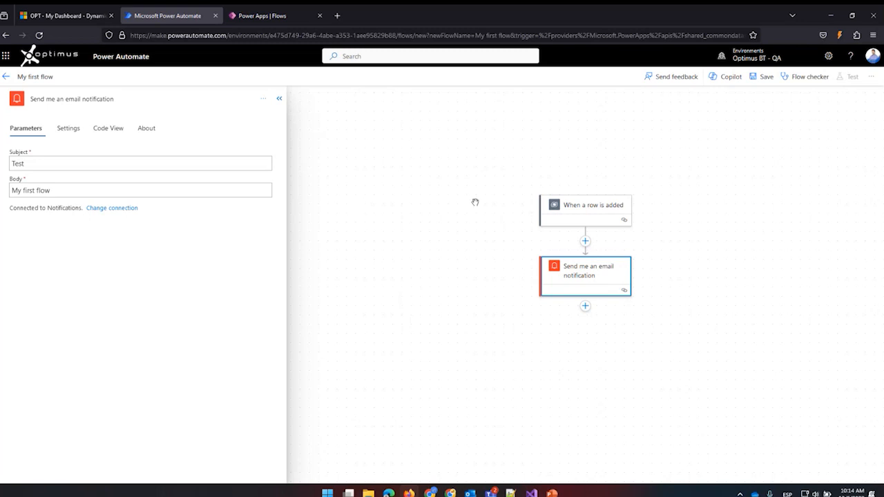
Save the flow and leave the designer for the flow's details page.
left_click(761, 87)
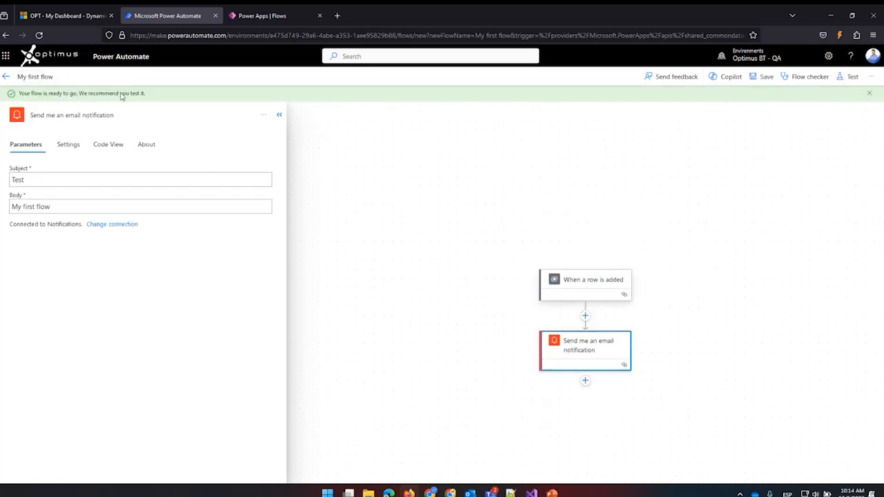
left_click(5, 79)
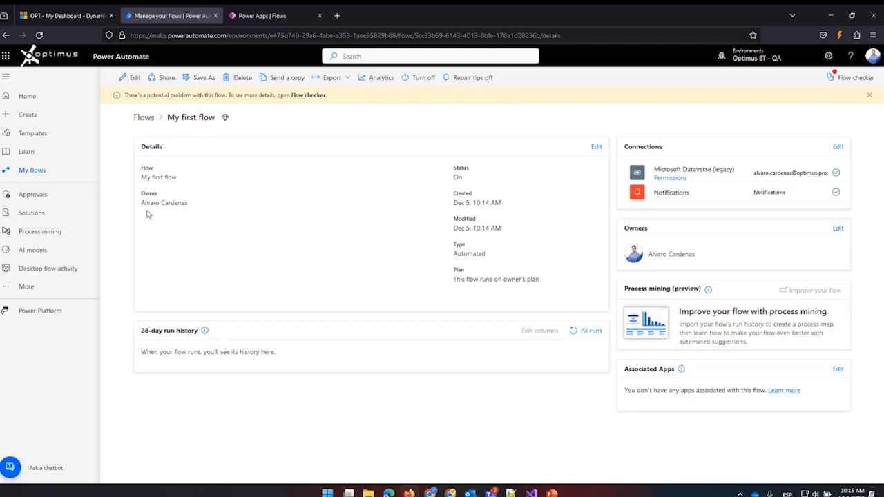
View the list of cloud flows and reopen the details page of My first flow.
left_click(33, 173)
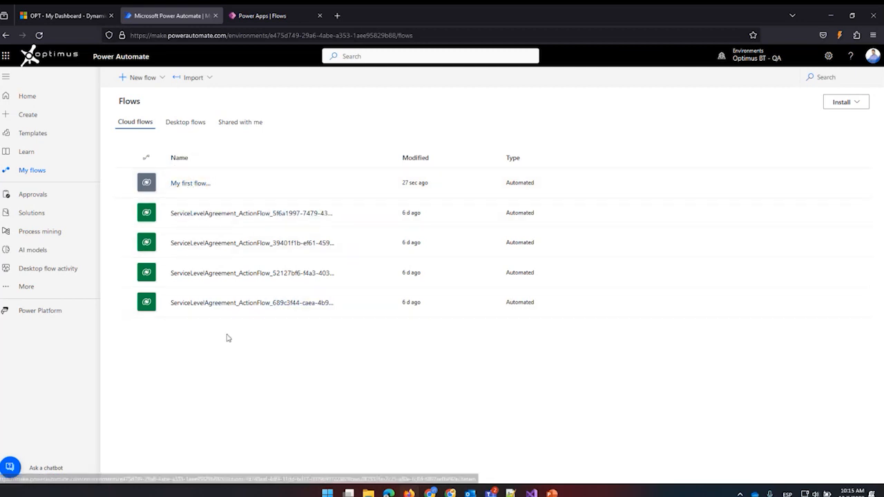
left_click(190, 184)
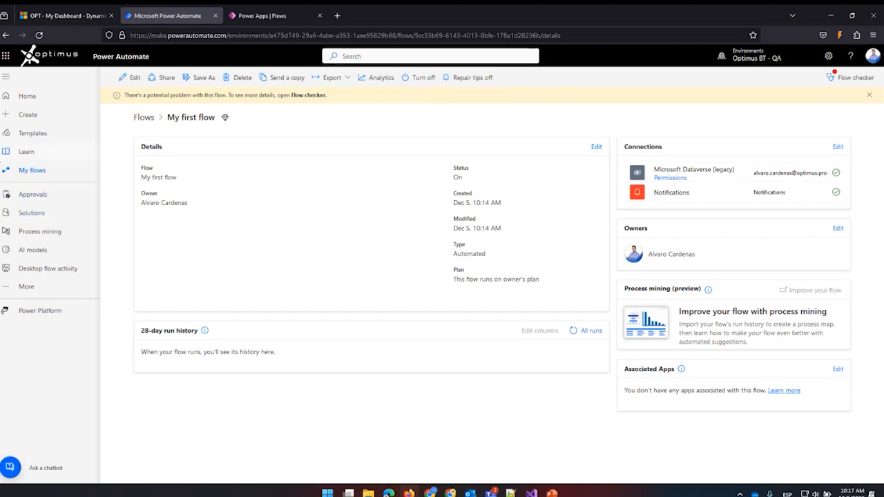
Create an instant cloud flow named "My second flow" with the "Manually trigger a flow" trigger.
left_click(25, 116)
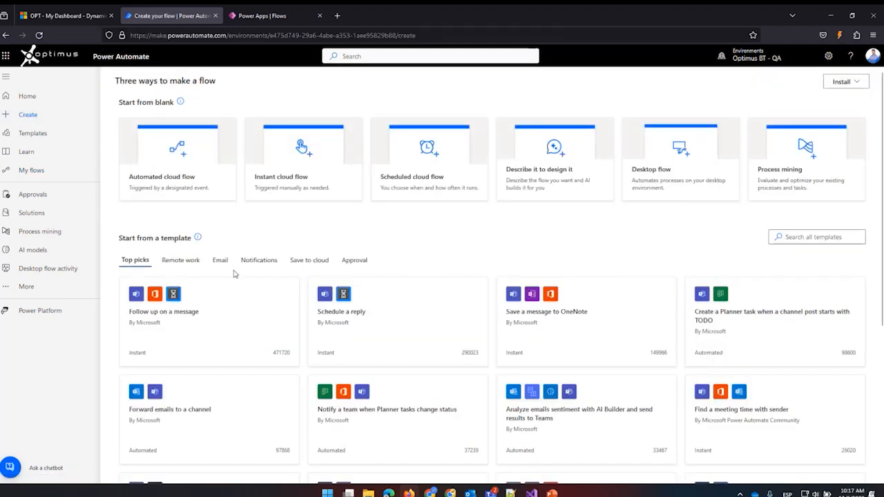
left_click(295, 167)
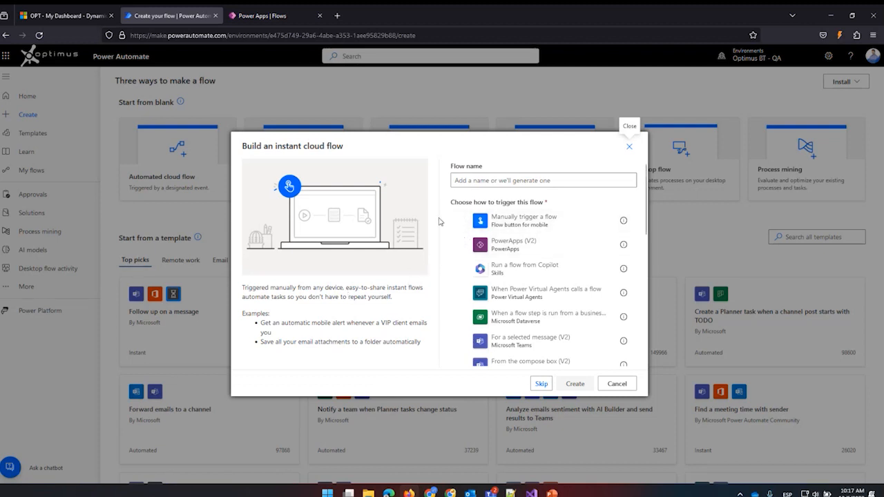
left_click(508, 221)
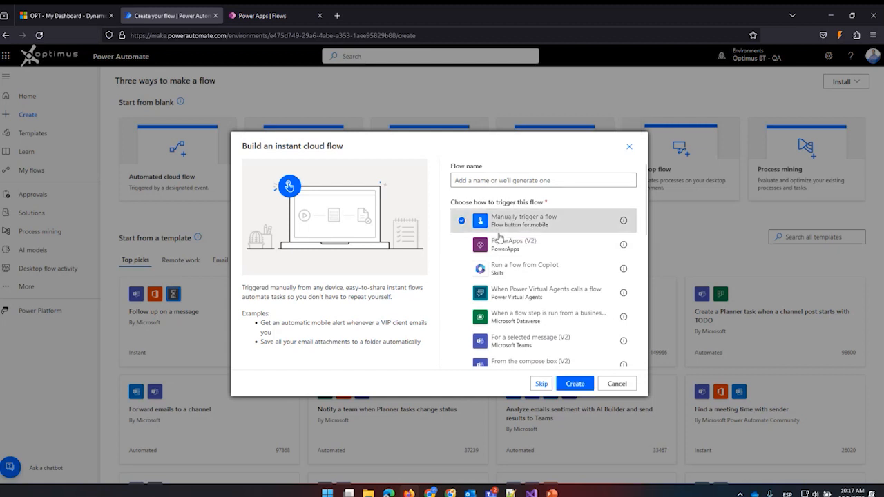
left_click(468, 179)
type("M")
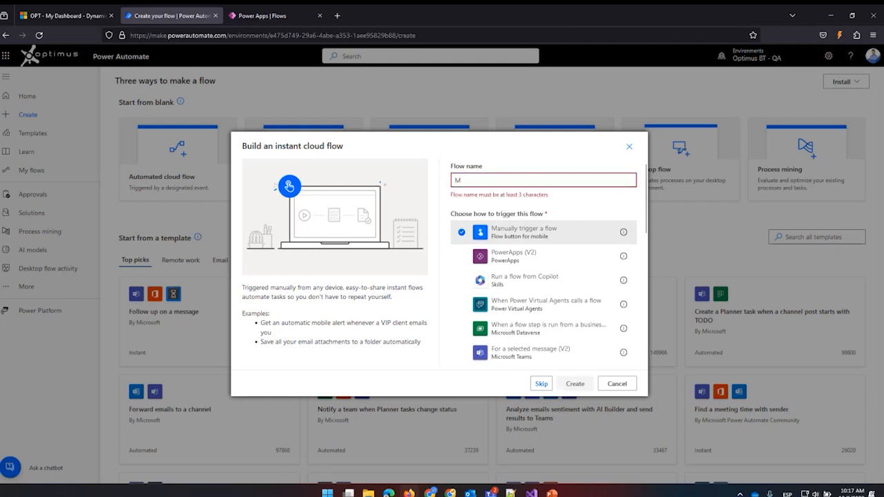
key("BackSpace")
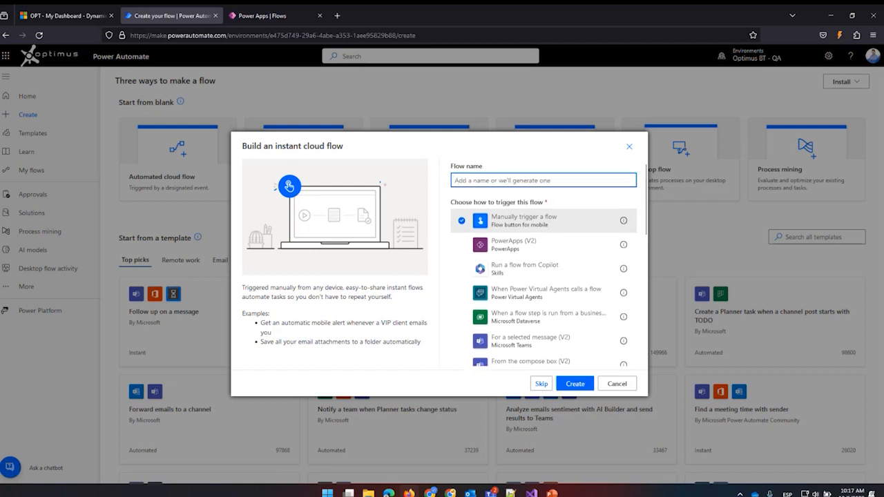
type("My ")
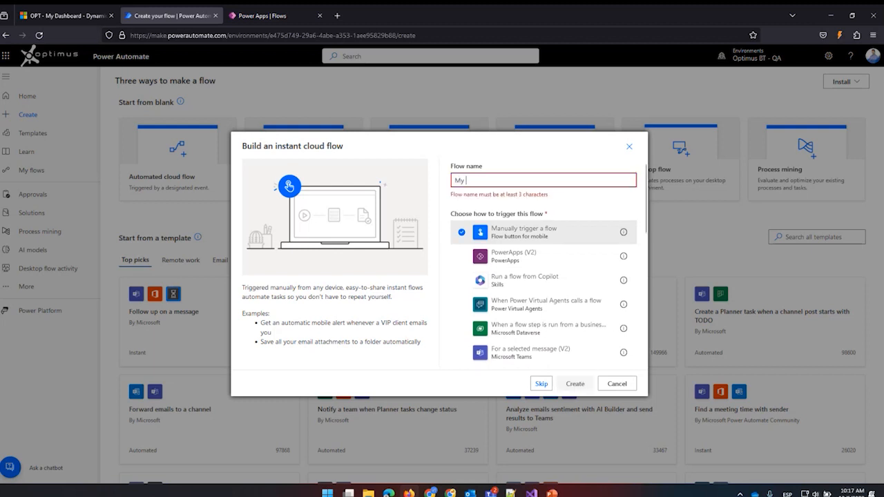
type("second flow")
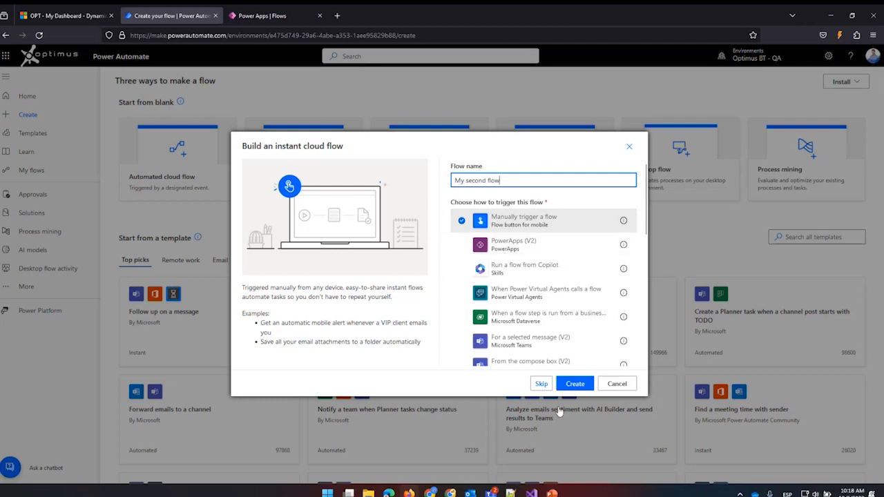
left_click(574, 384)
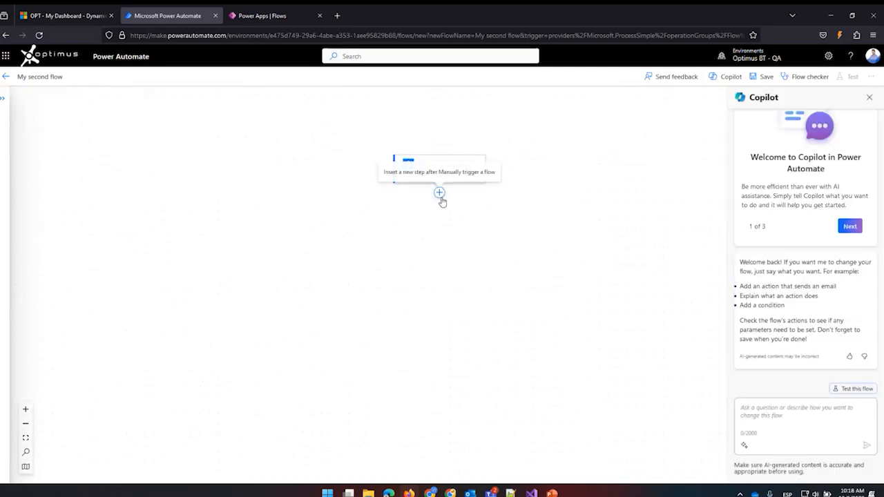
left_click(440, 195)
left_click(440, 196)
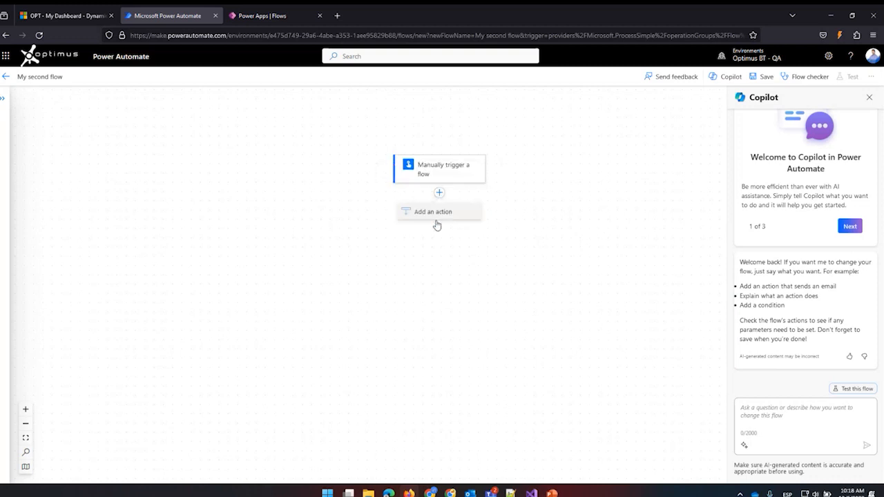
left_click(441, 196)
left_click(437, 214)
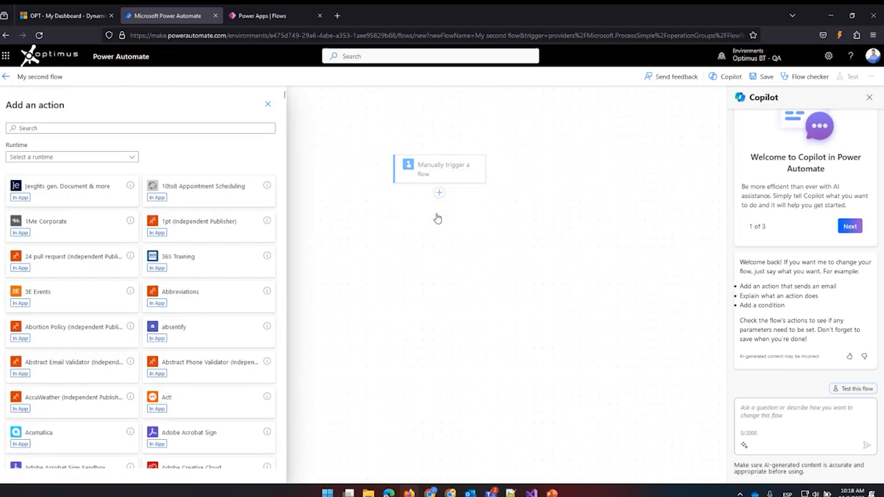
left_click(33, 128)
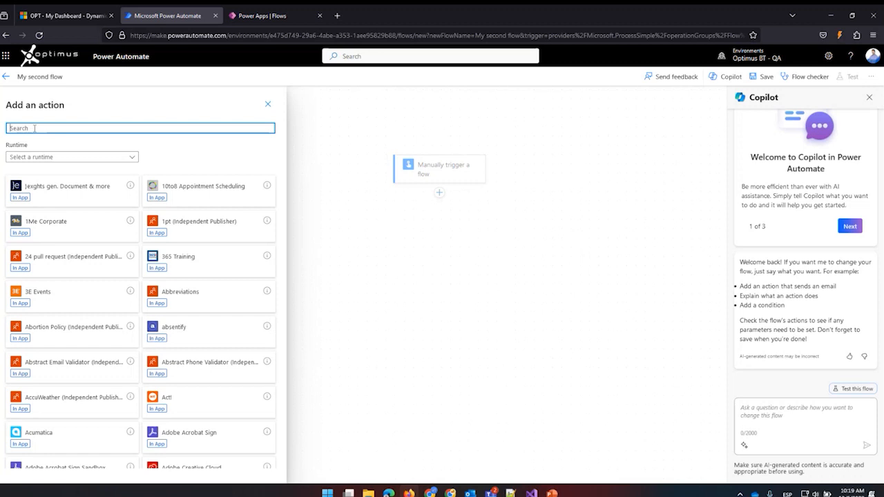
left_click(359, 200)
scroll(359, 200, "up", 3)
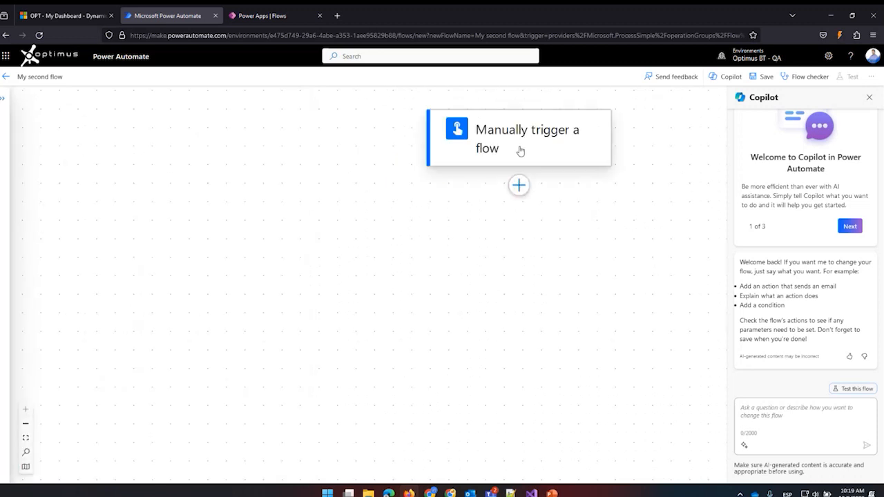
left_click(521, 148)
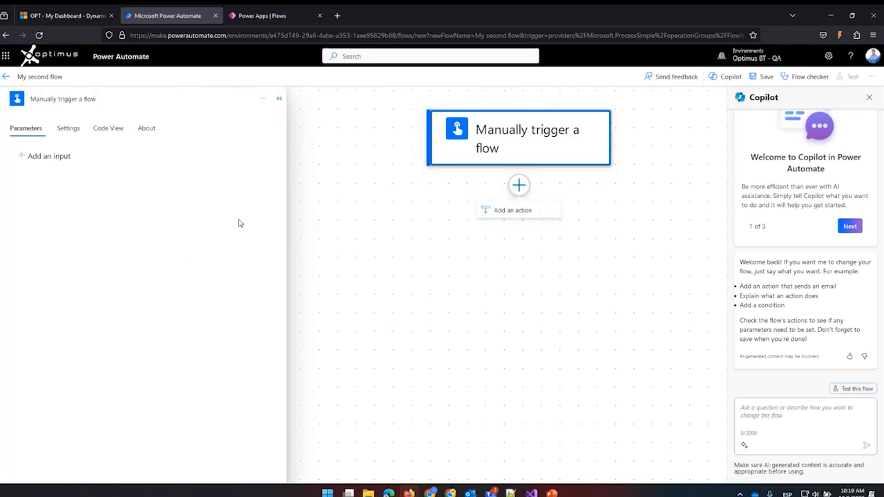
Add the Notifications action "Send me an email notification" after the manual trigger.
left_click(518, 185)
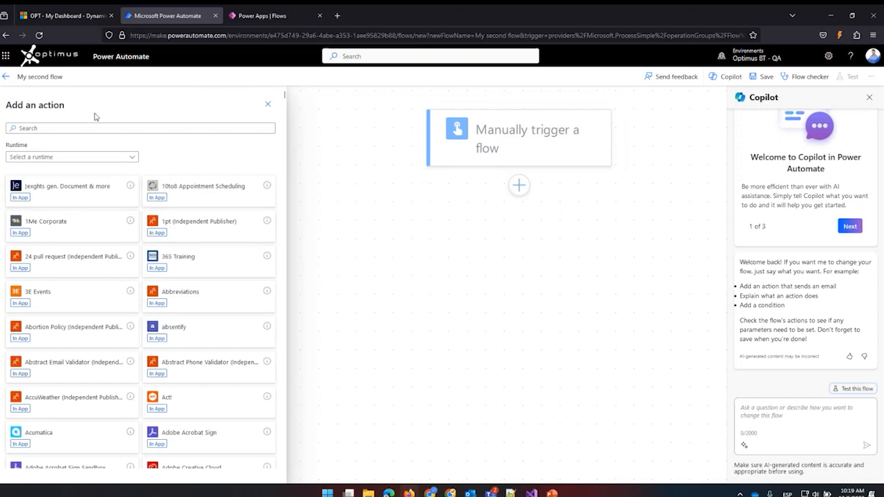
left_click(78, 127)
type("se")
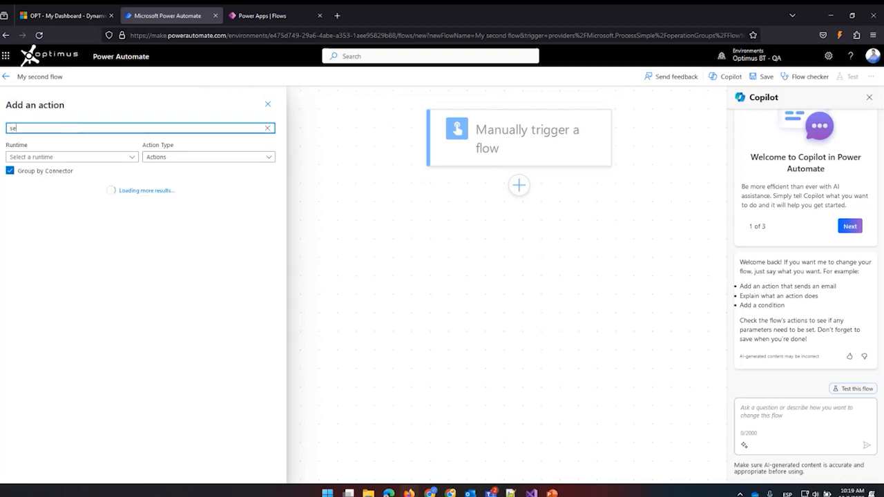
key("BackSpace")
key("BackSpace")
type("notifica")
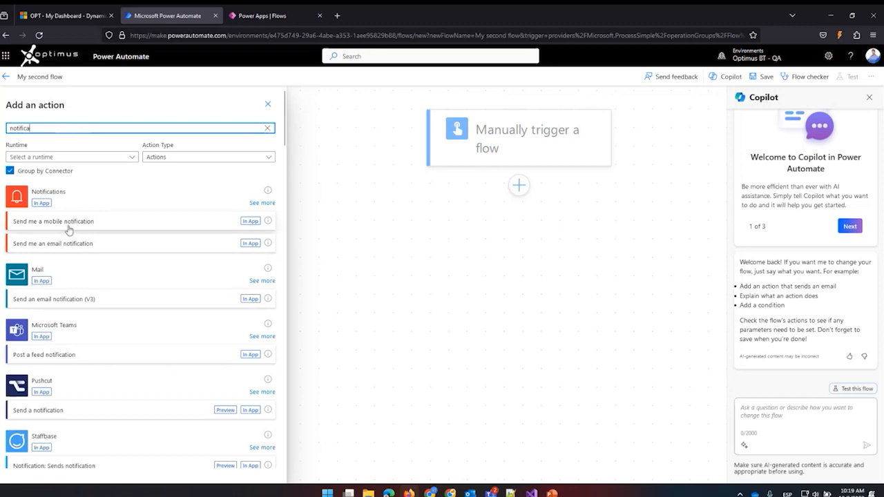
left_click(66, 245)
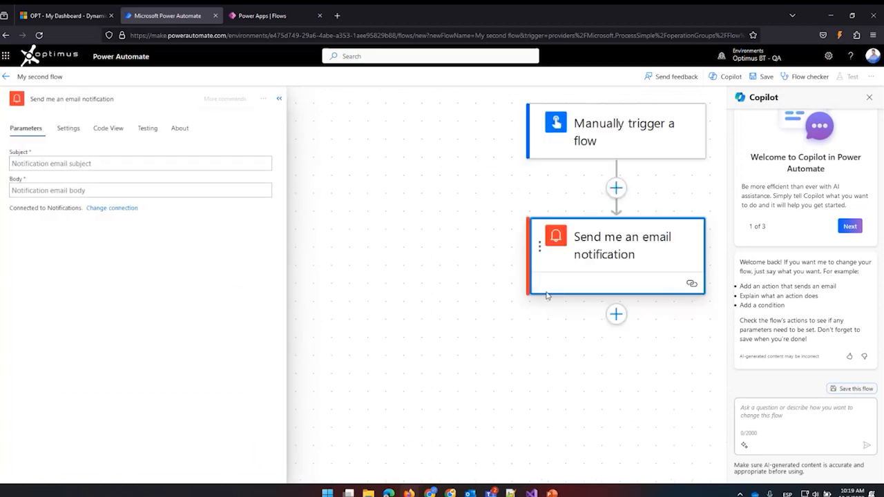
Set both the subject and the body of the email notification to "do something".
left_click(114, 164)
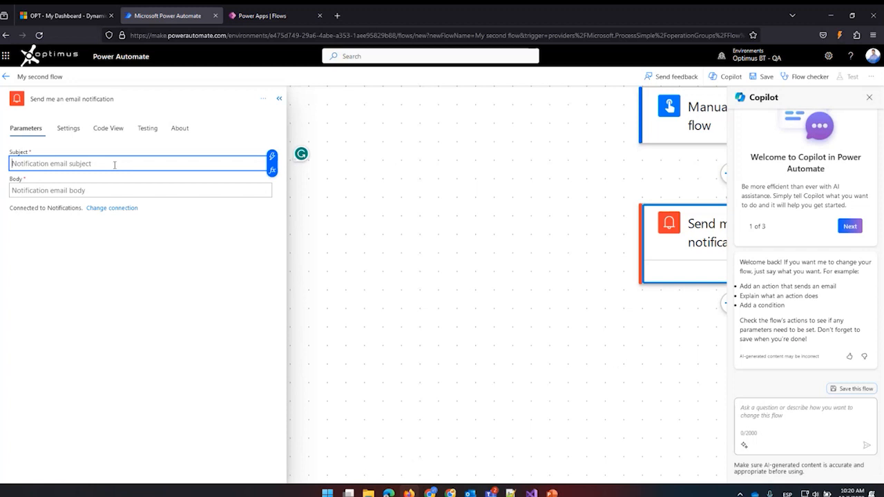
type("do som")
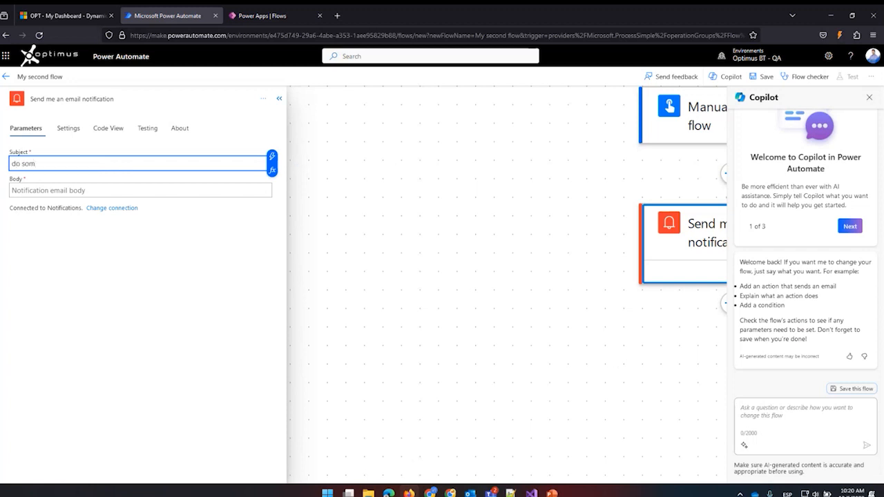
type("ething")
left_click(106, 191)
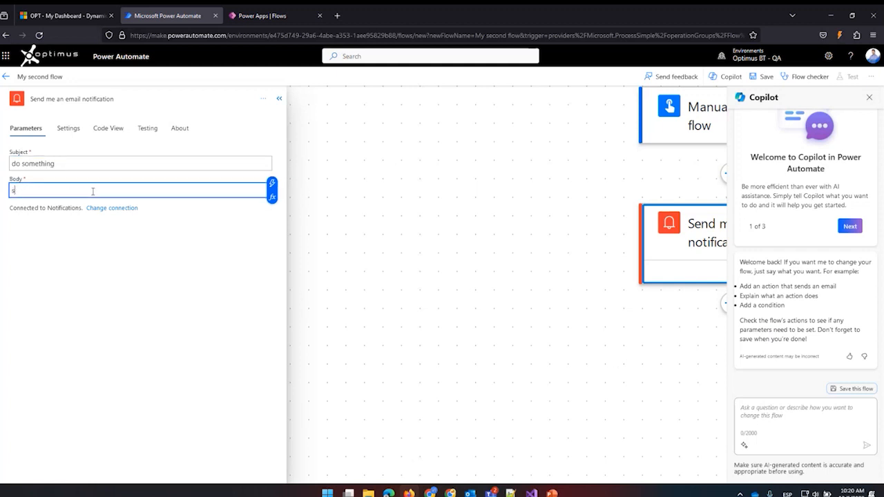
type("do something")
Save My second flow, leave the designer and return to the list of cloud flows.
left_click(763, 76)
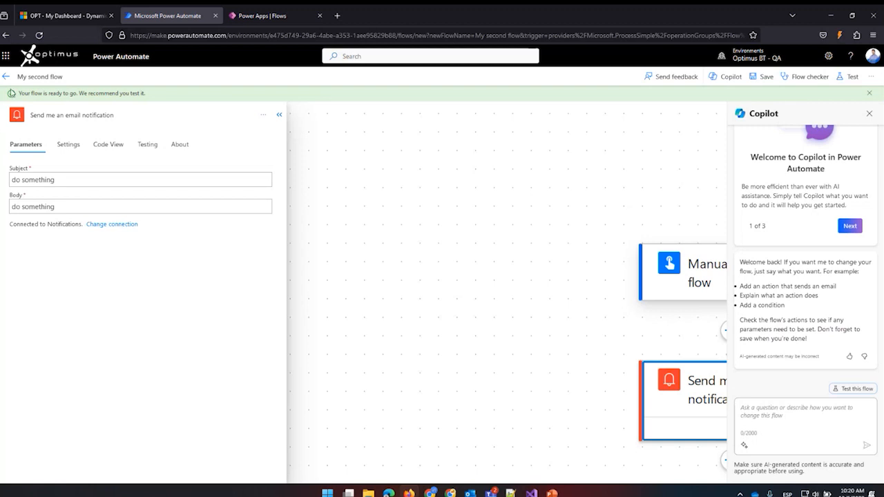
left_click(4, 79)
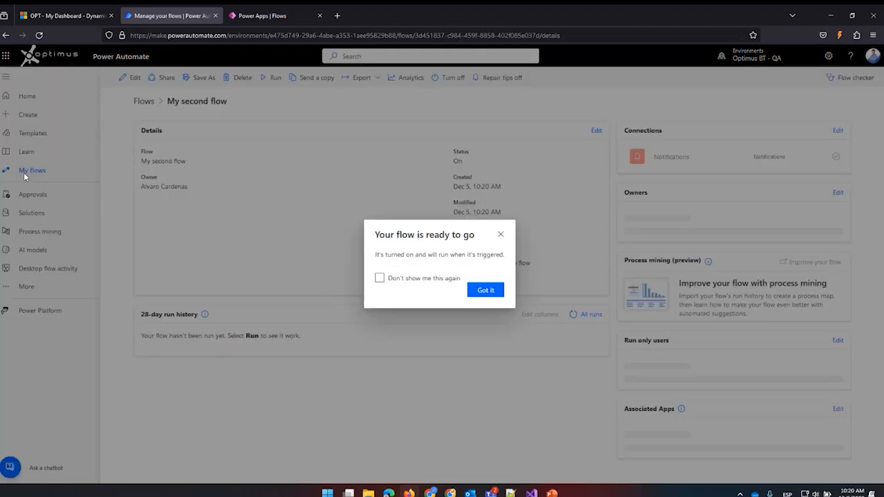
left_click(499, 189)
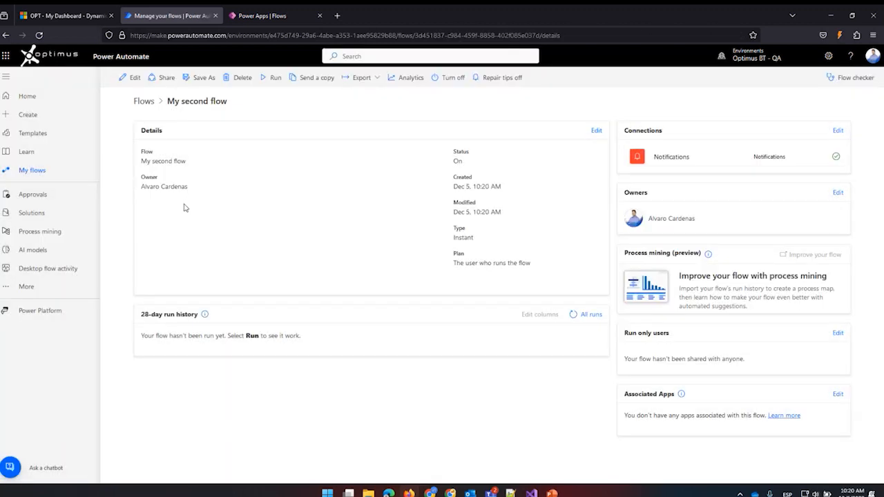
left_click(46, 171)
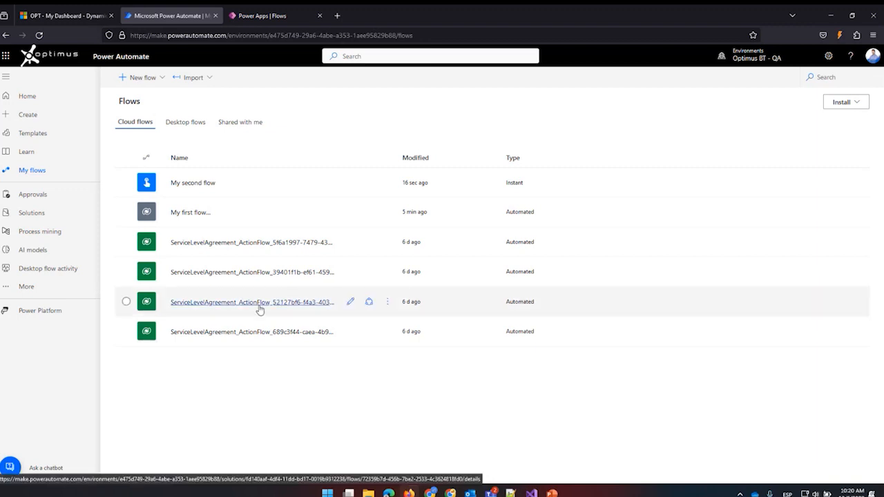
Start building a scheduled cloud flow from blank and name it "birthday".
left_click(28, 116)
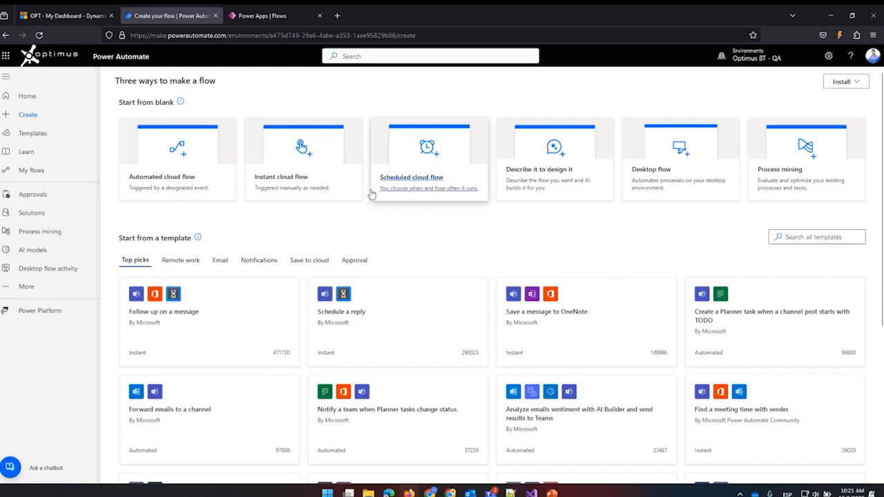
left_click(426, 168)
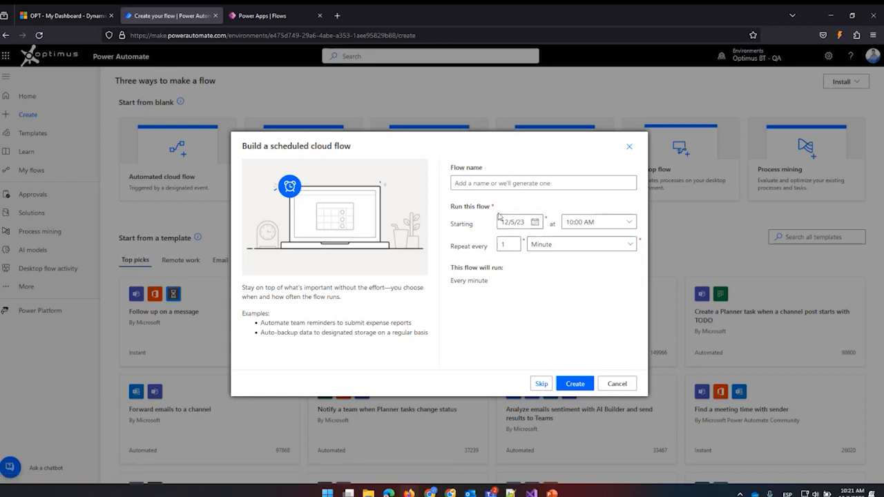
left_click(476, 185)
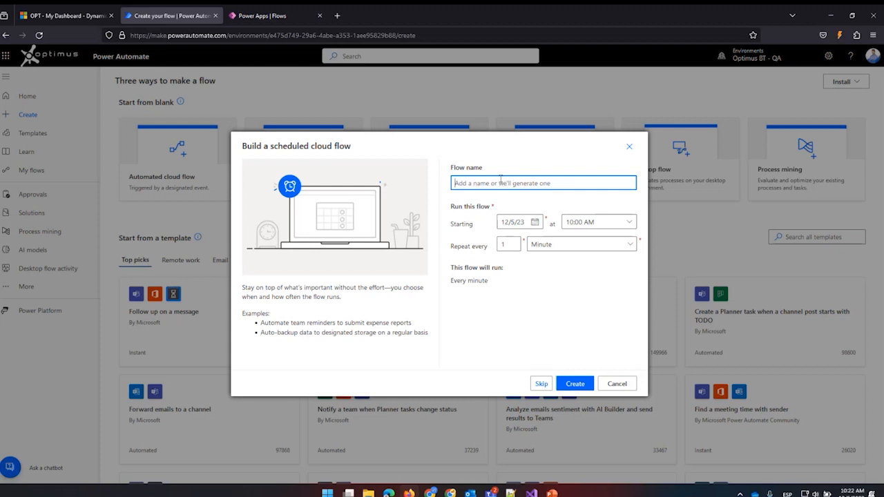
type("birh")
type("hday")
Set the scheduled flow's starting date to 4/22/24.
left_click(533, 223)
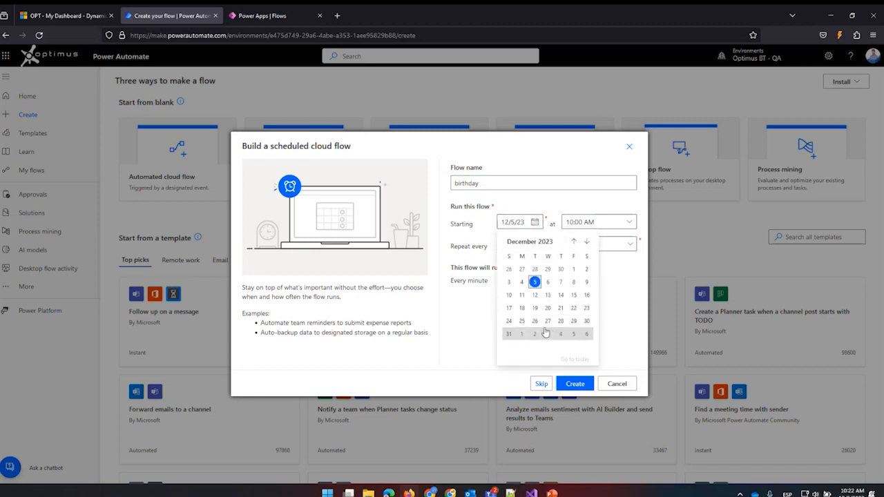
left_click(587, 243)
left_click(587, 243)
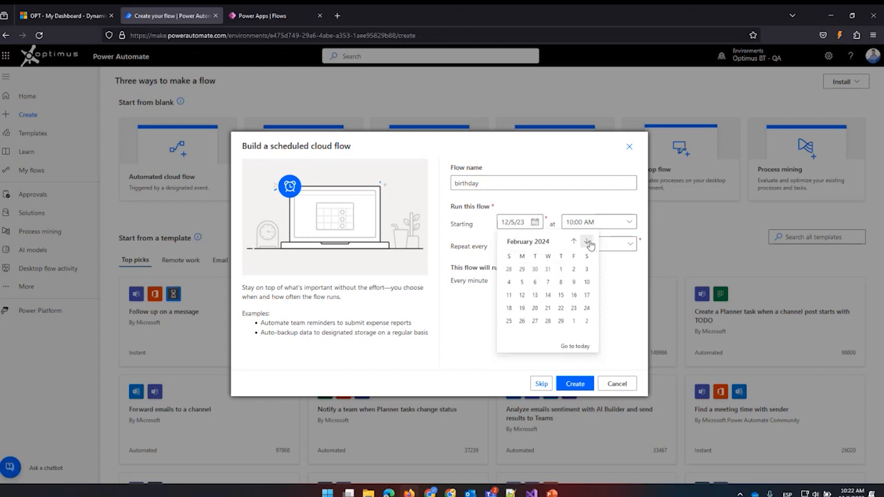
left_click(588, 242)
left_click(587, 243)
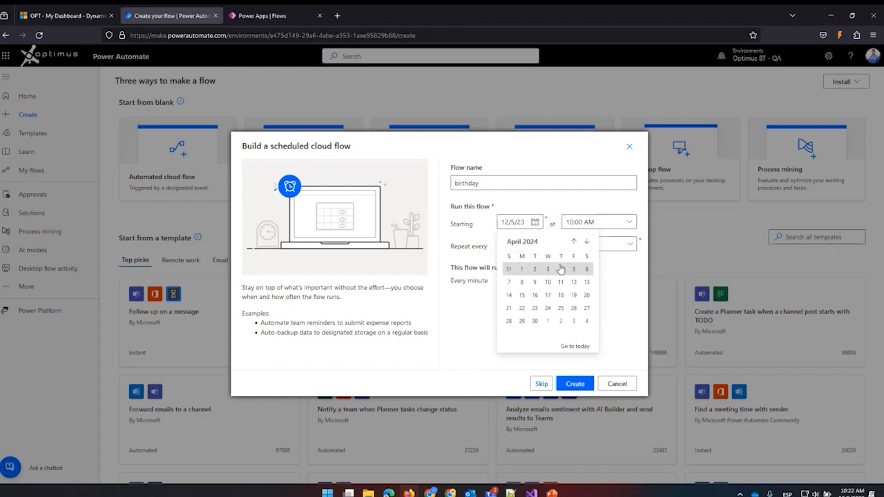
left_click(522, 307)
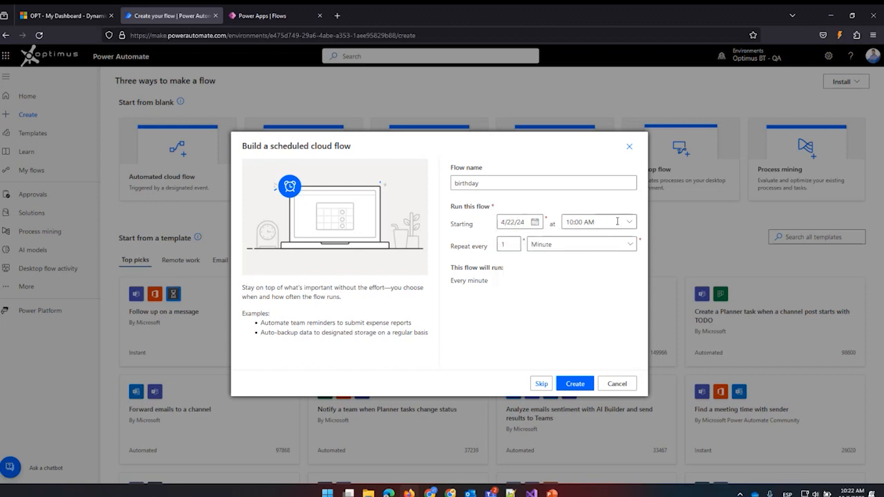
Set the scheduled flow to repeat every 12 months.
left_click(511, 244)
type("2")
left_click(564, 245)
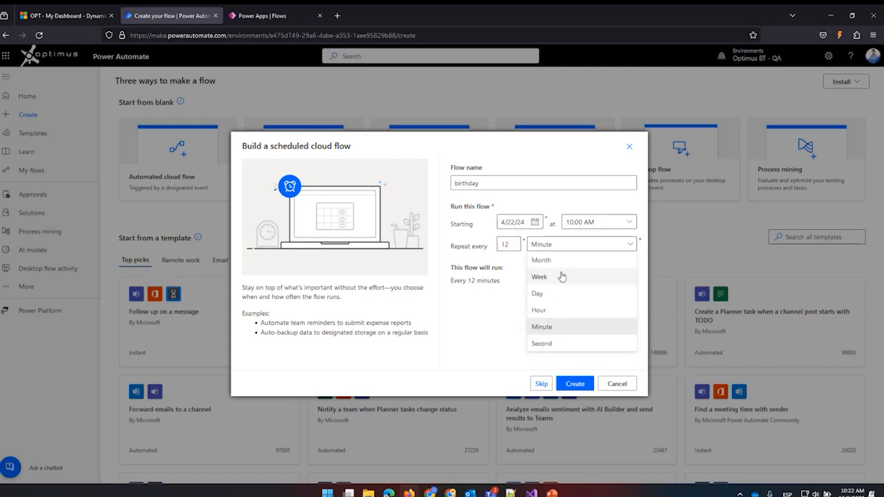
left_click(554, 262)
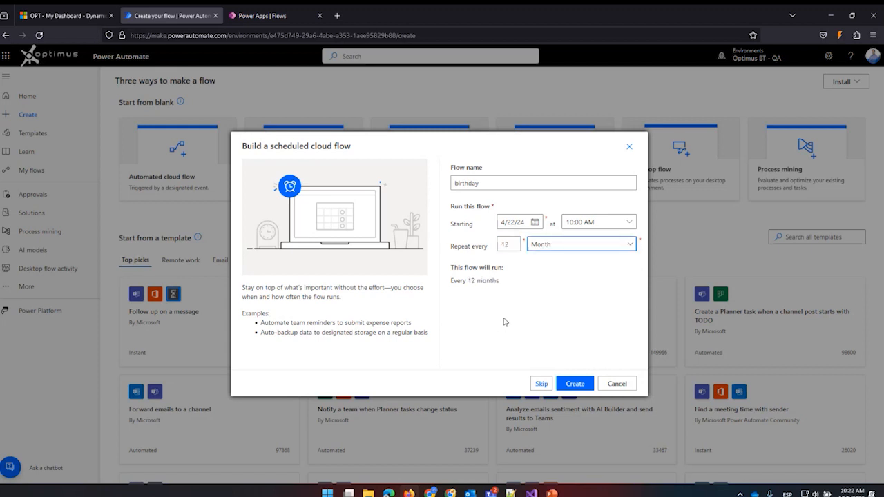
Set the scheduled flow's start time to 08:00 AM.
left_click(598, 221)
scroll(659, 359, "up", 1)
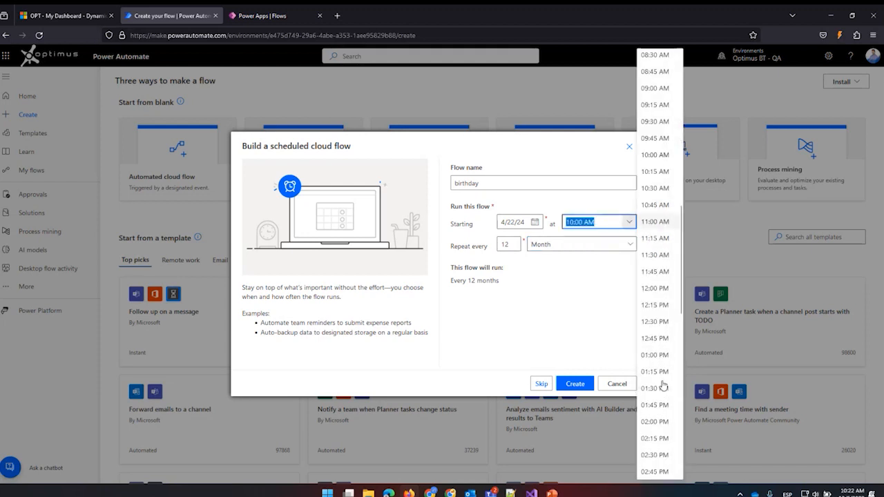
scroll(663, 385, "up", 5)
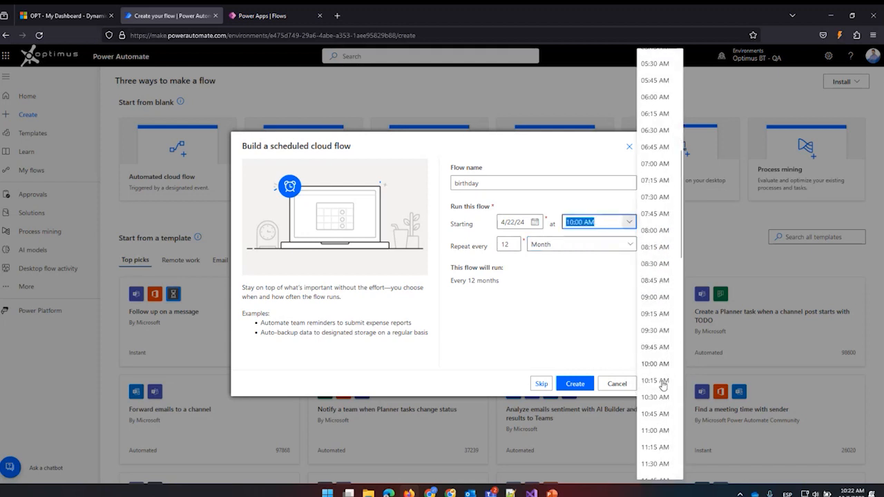
scroll(662, 385, "up", 5)
scroll(656, 371, "down", 2)
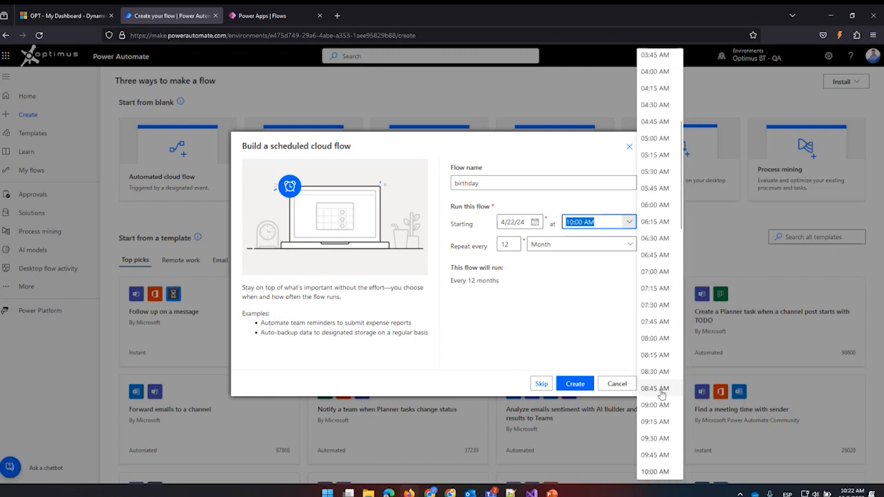
left_click(659, 338)
left_click(495, 322)
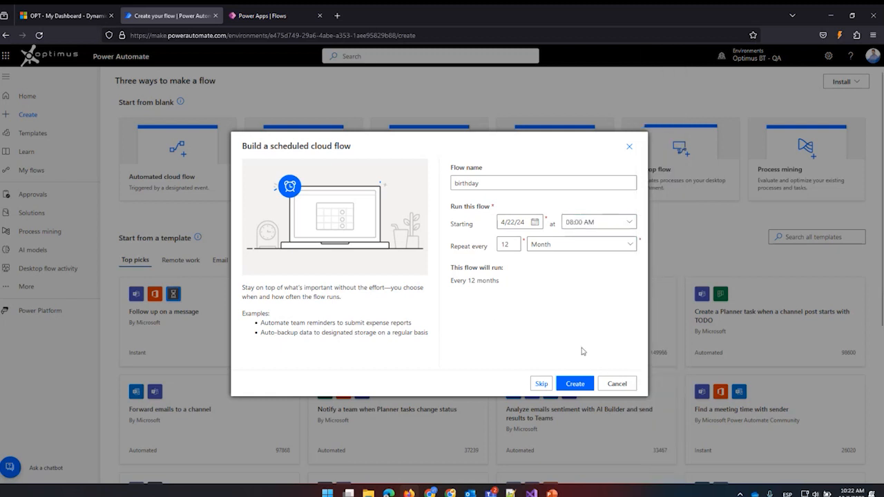
Create the scheduled flow and review the parameters of its Recurrence trigger.
left_click(575, 384)
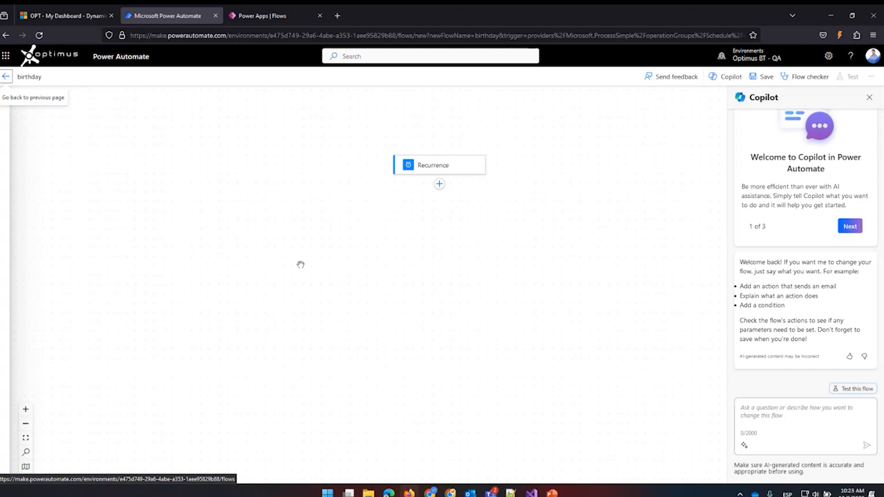
left_click(438, 169)
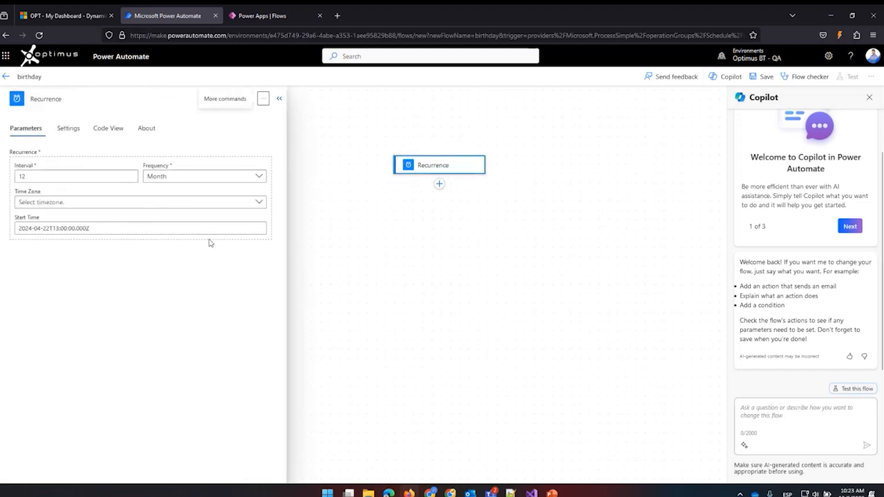
left_click(279, 98)
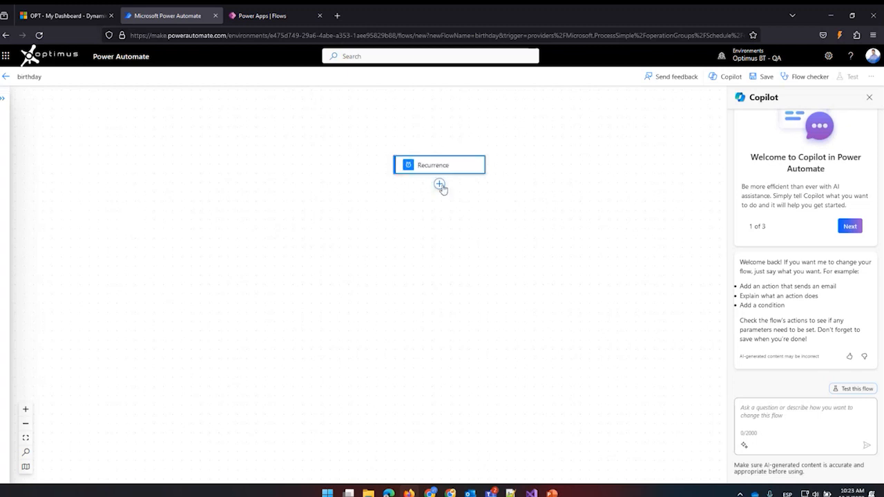
Add a "Send me an email notification" action after the Recurrence trigger, searching the actions for "notifica".
left_click(440, 185)
left_click(434, 207)
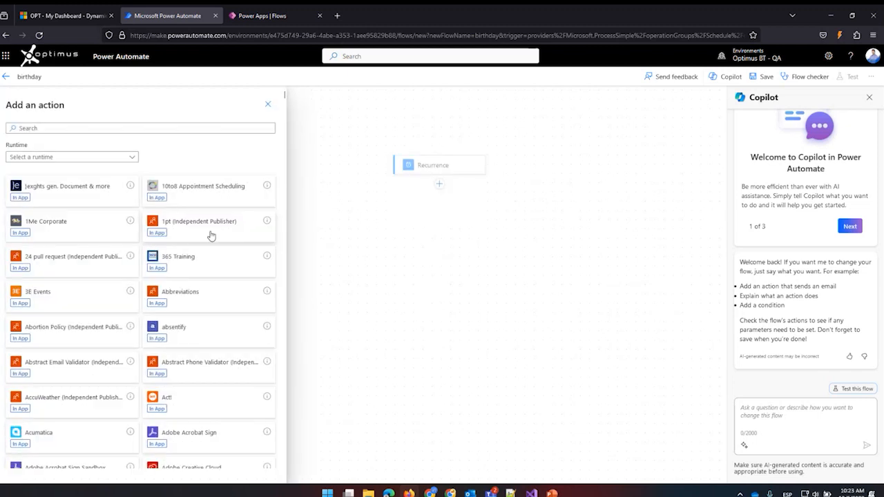
left_click(66, 128)
type("no")
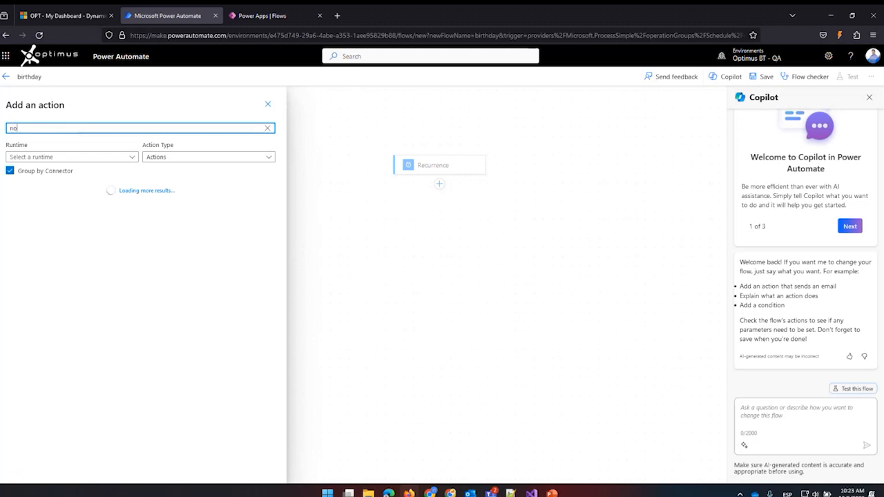
type("tifica")
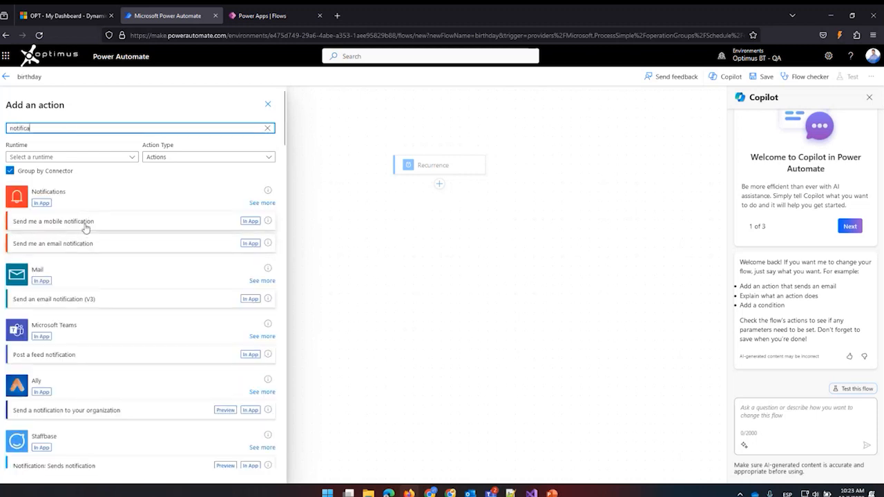
scroll(78, 250, "down", 3)
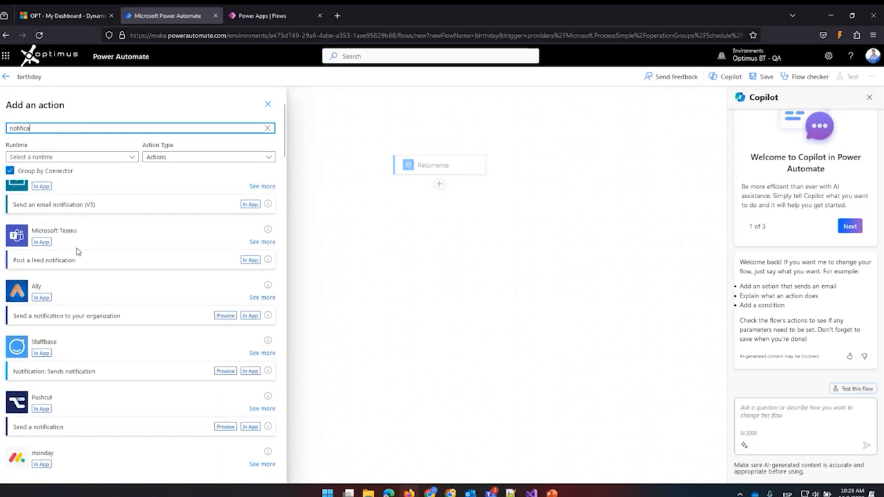
scroll(76, 251, "up", 3)
left_click(76, 247)
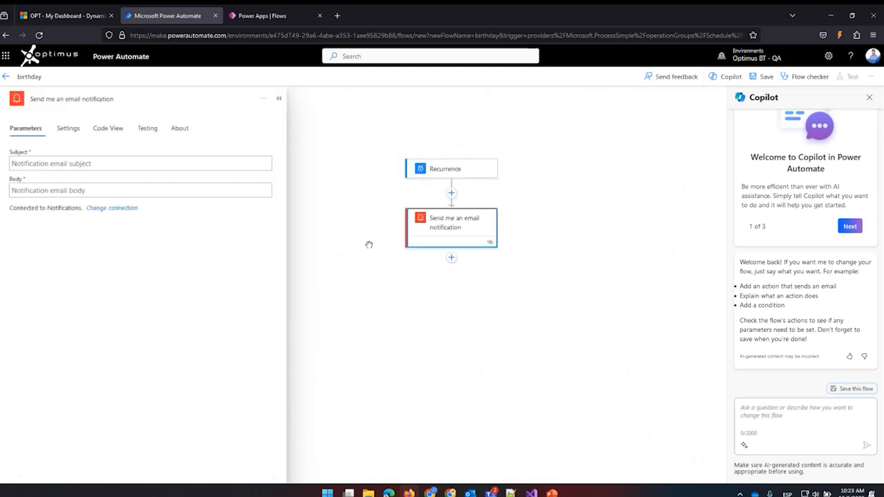
Set the subject of the email notification to "my moms birthday".
left_click(74, 163)
left_click(70, 128)
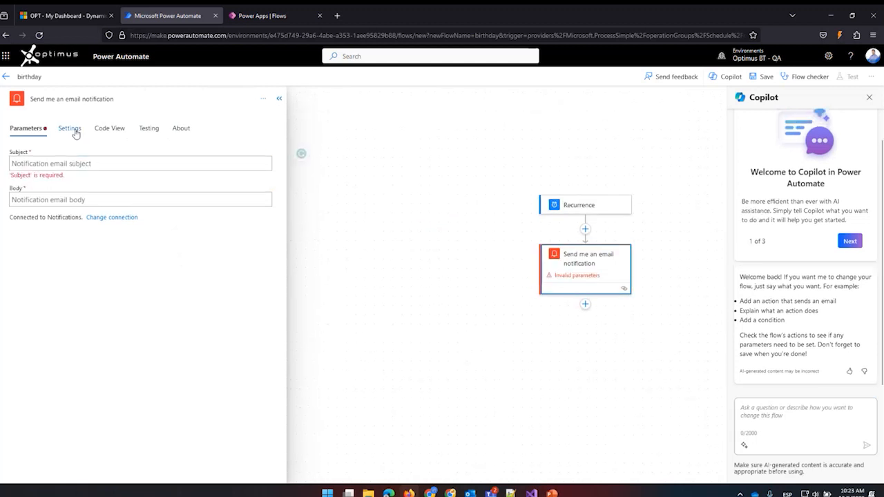
left_click(26, 128)
left_click(53, 166)
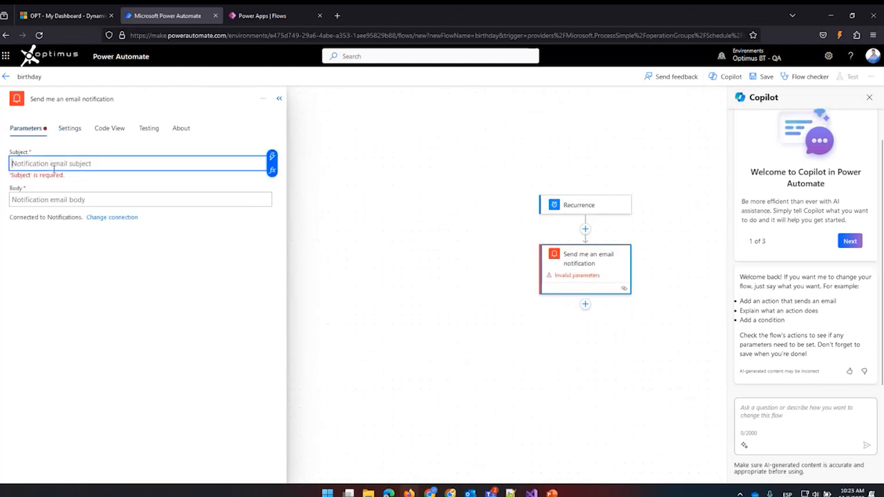
type("my")
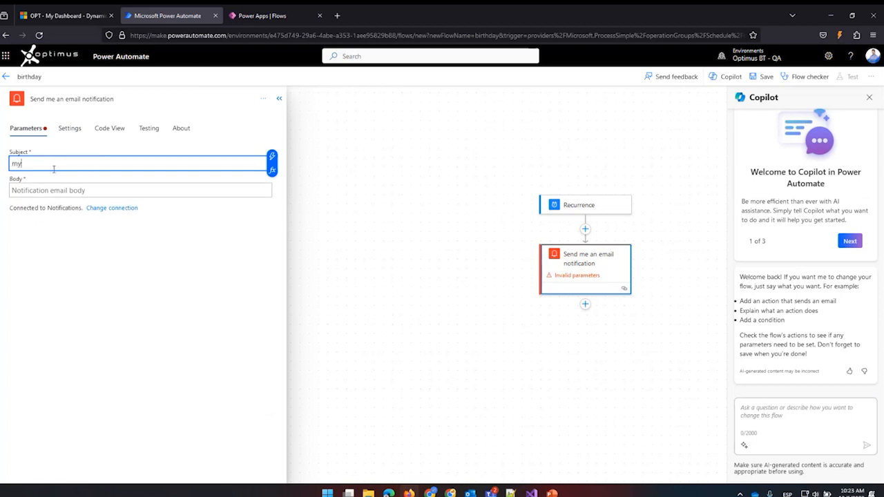
type(" moms bit")
type("thday")
Enter "happy birthday mom" as the body of the email notification.
left_click(57, 192)
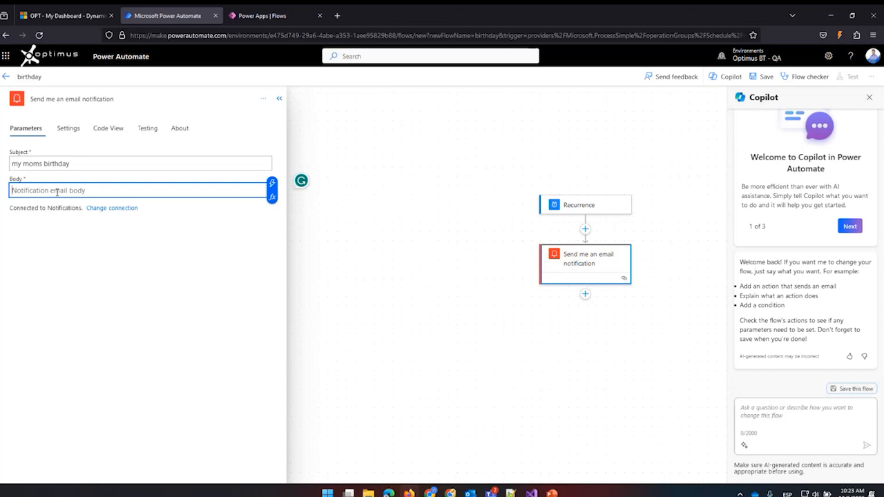
type("haoy")
key("BackSpace")
key("BackSpace")
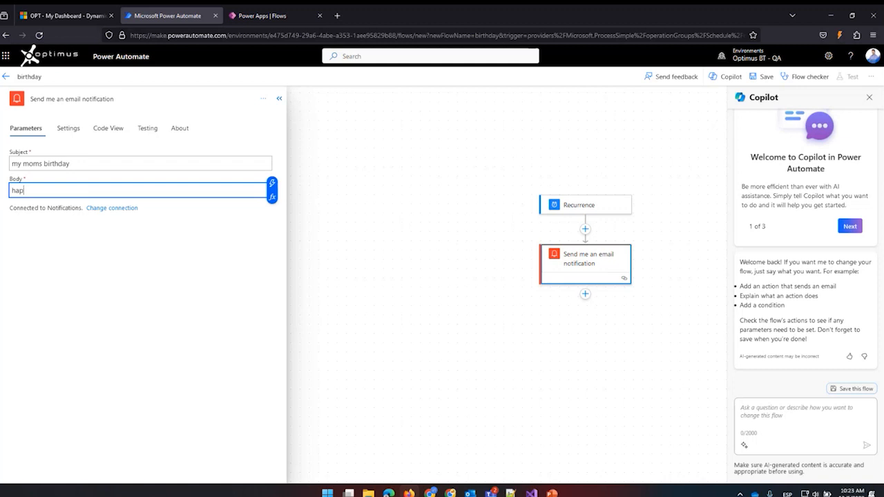
key("BackSpace")
key("BackSpace")
type("happy birthday mom")
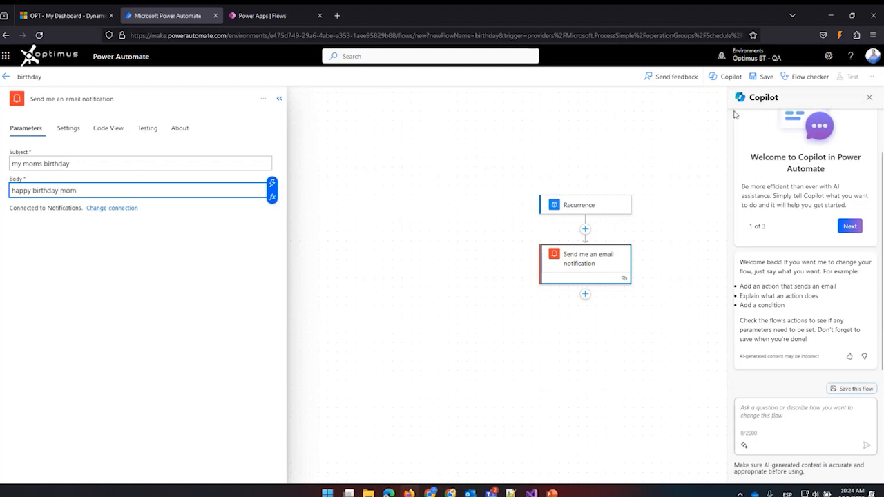
Save the birthday flow, leave the designer and return to the list of cloud flows.
left_click(767, 78)
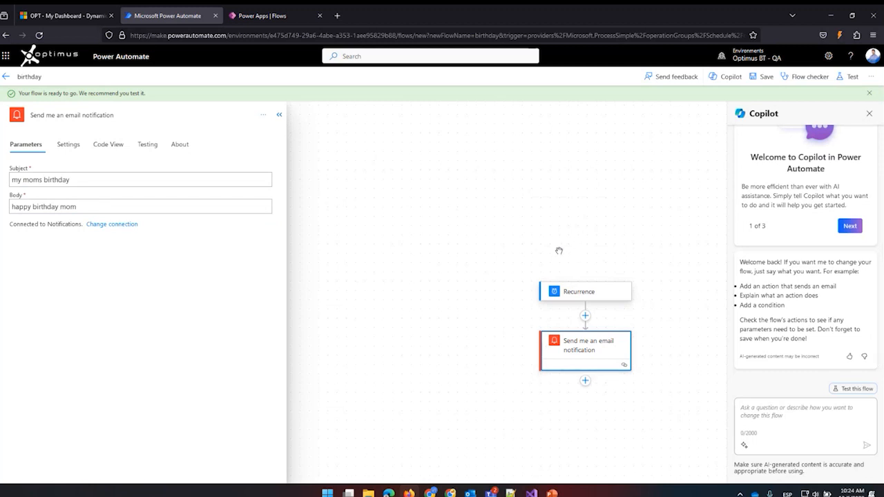
left_click(6, 77)
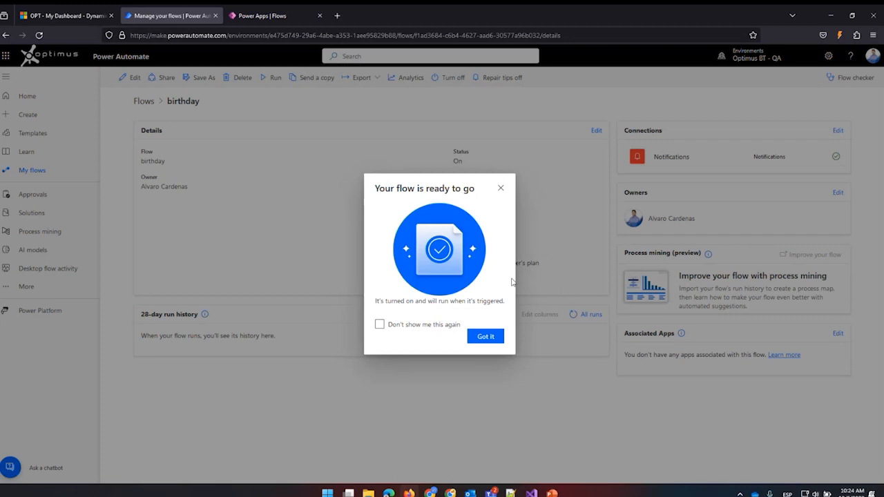
left_click(500, 188)
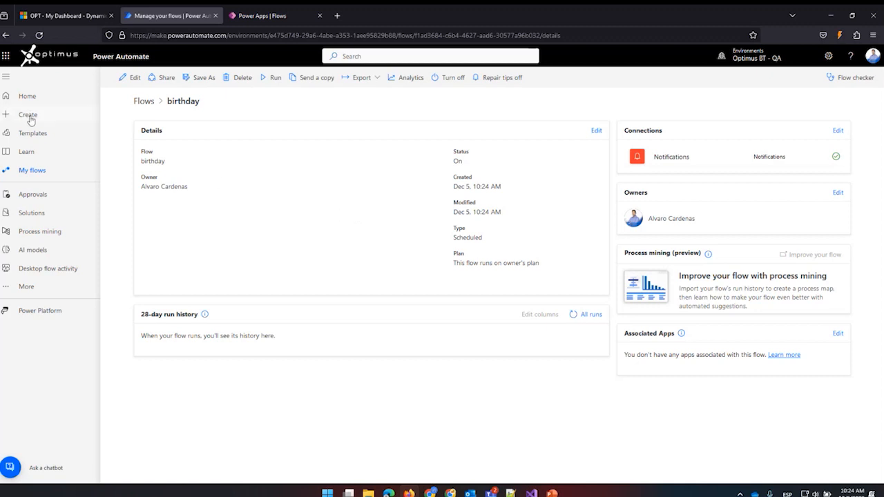
left_click(32, 171)
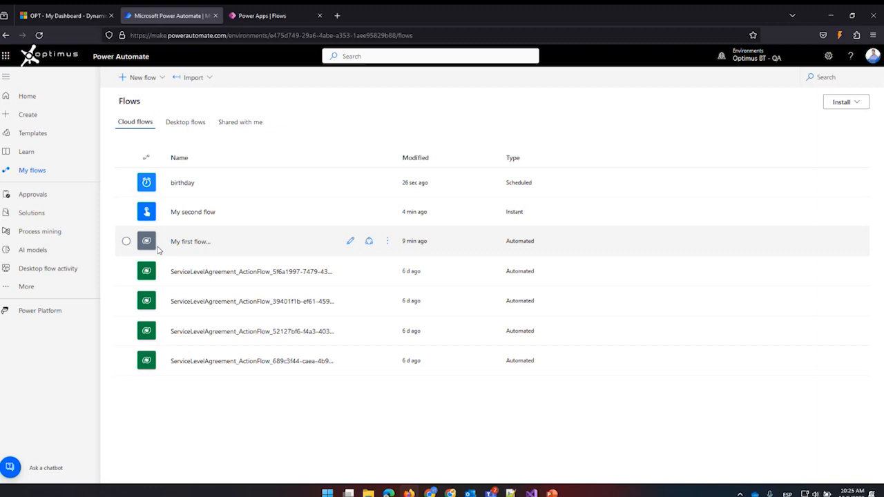
Browse the gallery of ready-made flow templates, with a brief look back at the list of cloud flows.
left_click(34, 134)
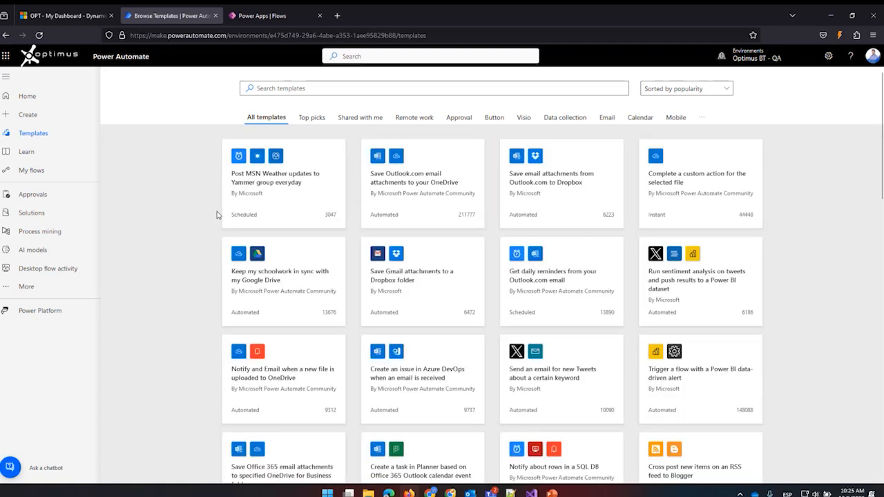
scroll(341, 322, "down", 5)
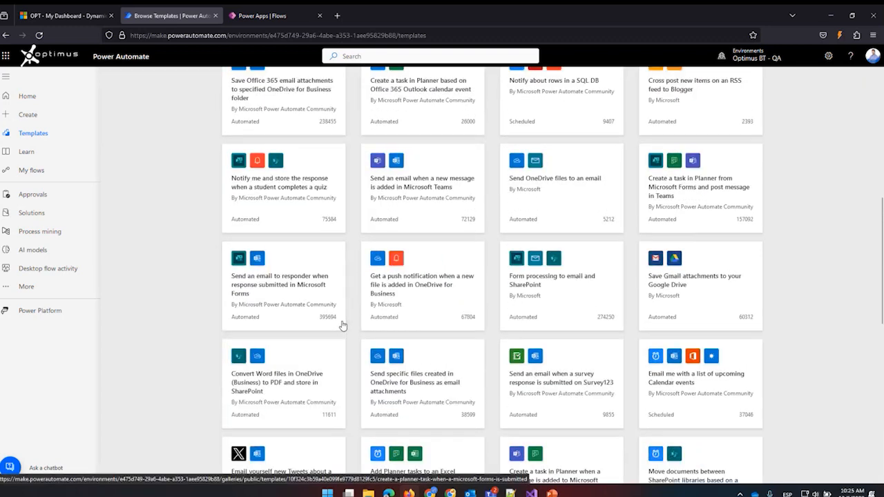
scroll(341, 324, "up", 6)
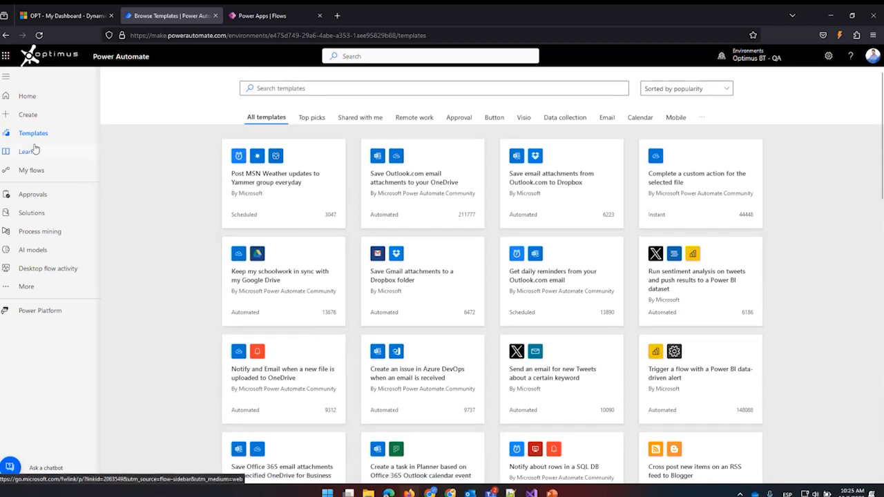
left_click(31, 170)
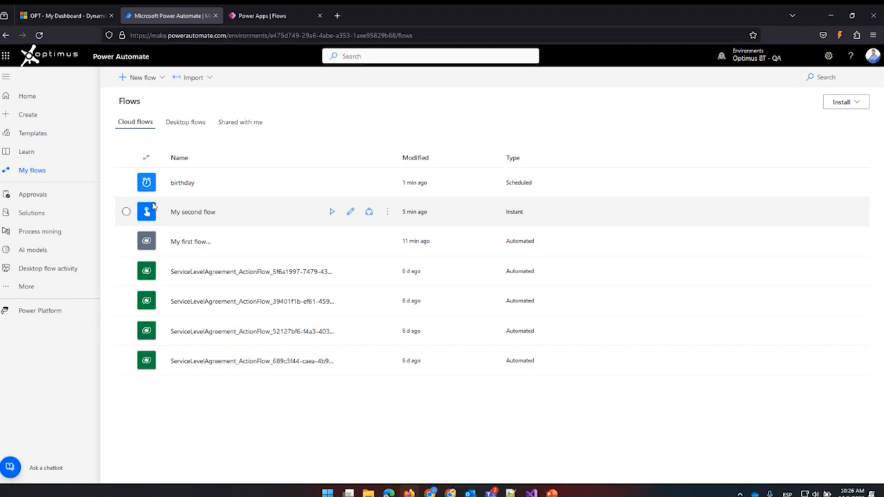
left_click(32, 135)
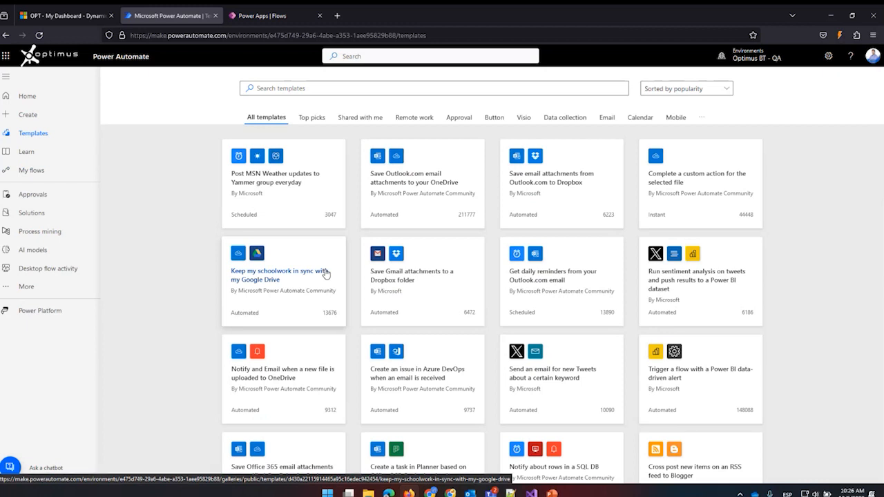
scroll(428, 356, "down", 4)
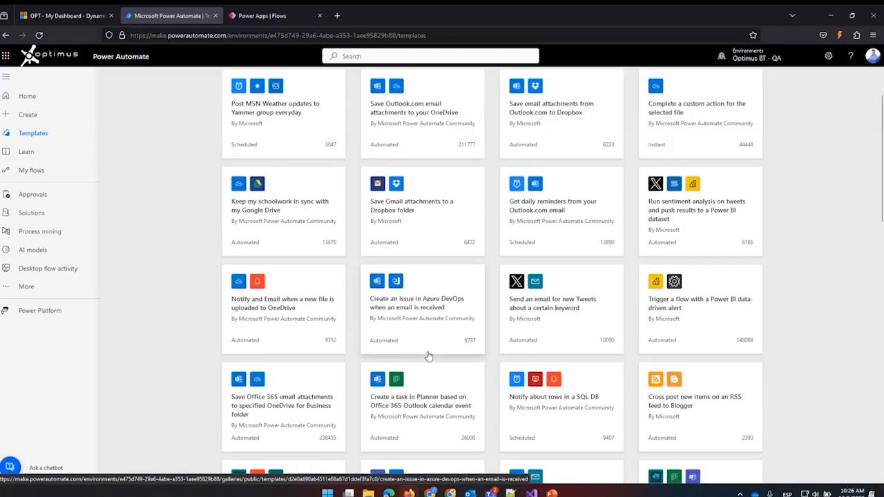
scroll(425, 357, "down", 3)
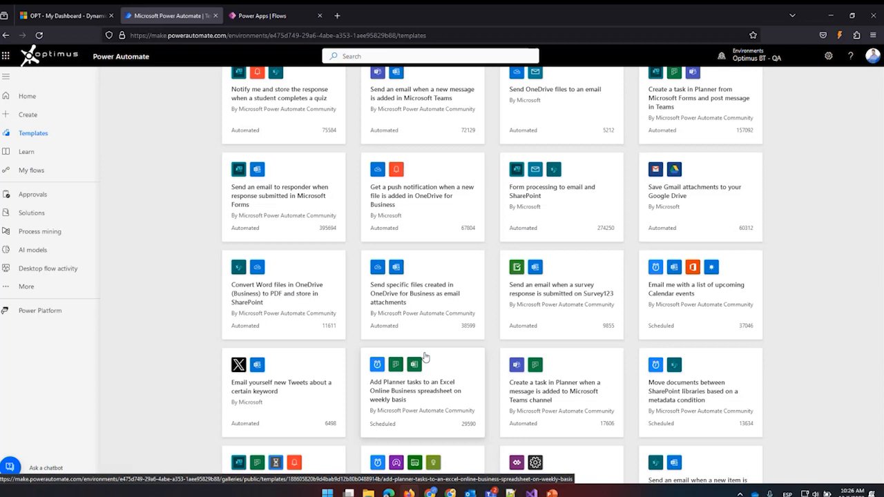
scroll(424, 357, "down", 6)
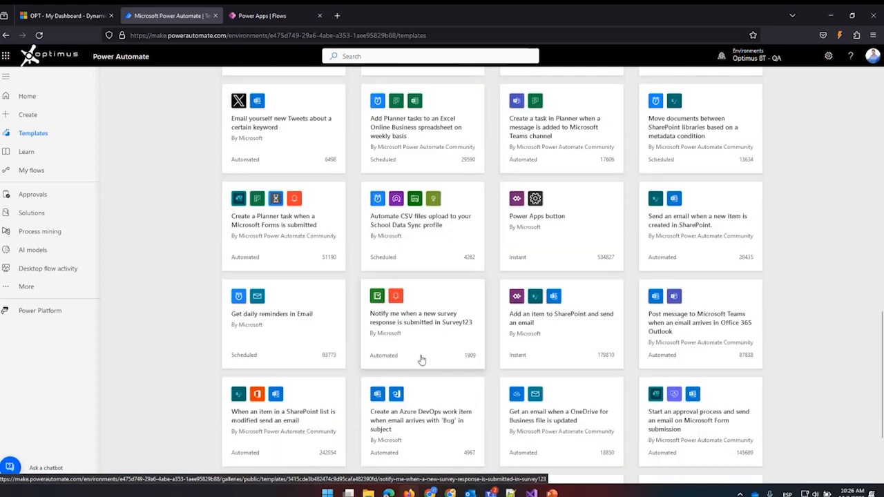
scroll(423, 359, "up", 1)
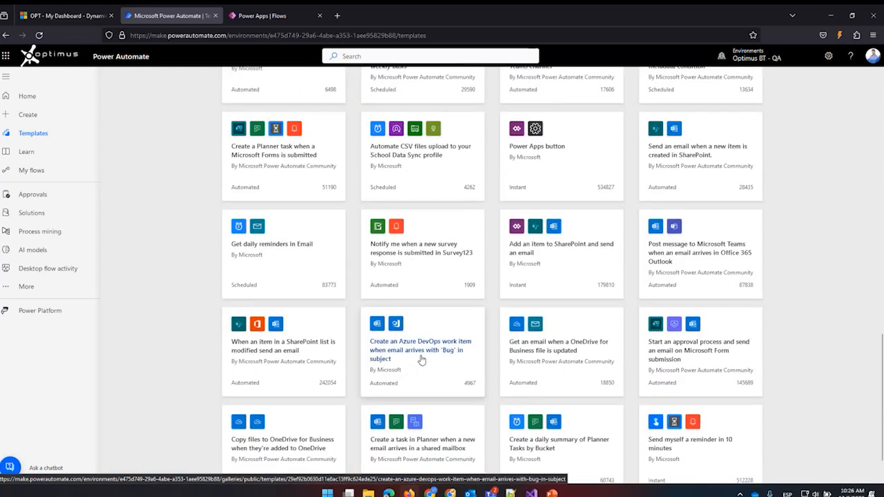
scroll(423, 360, "up", 10)
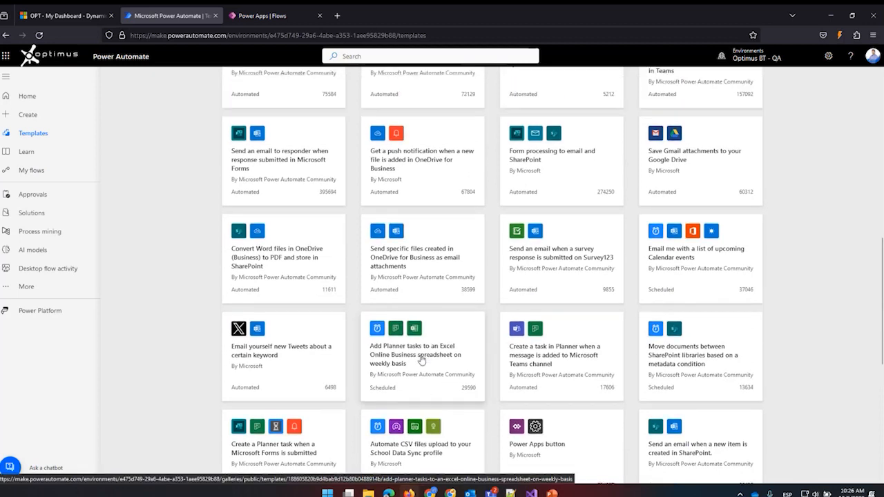
scroll(421, 360, "up", 5)
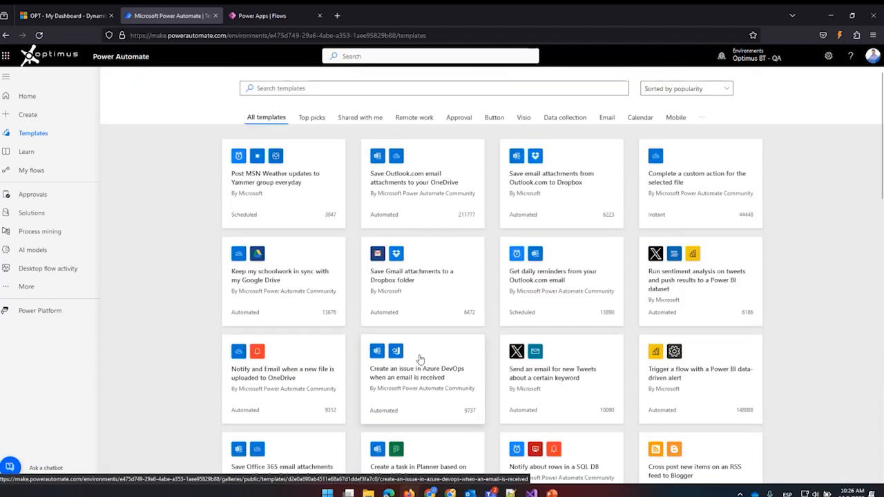
Examine the template sorting choices and the gallery of ready-made flow templates, including a look at the additional navigation items.
left_click(685, 93)
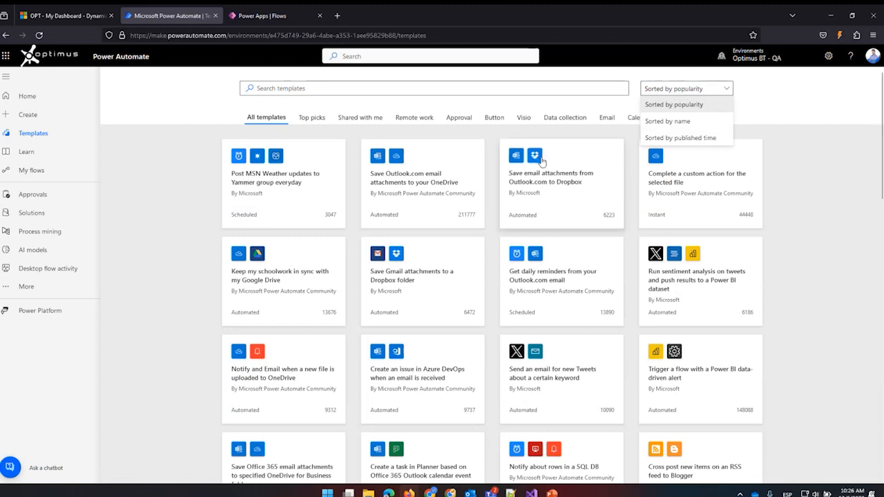
left_click(192, 201)
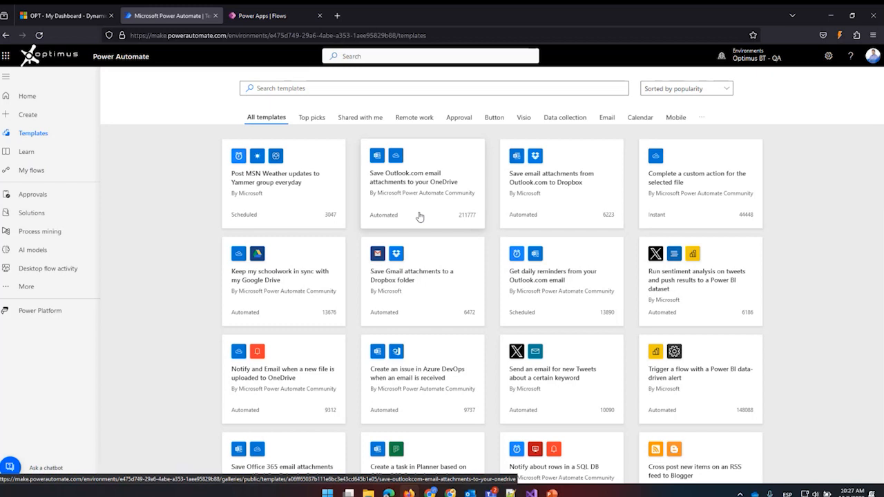
scroll(419, 216, "down", 1)
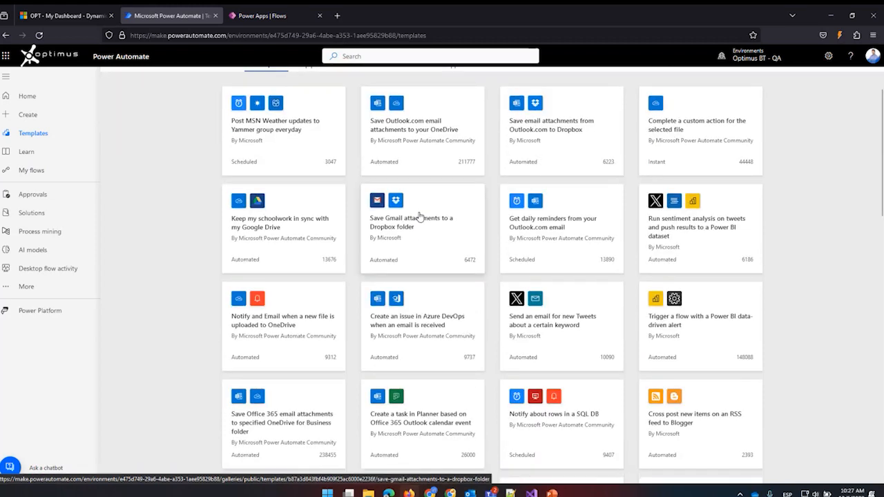
scroll(245, 215, "up", 1)
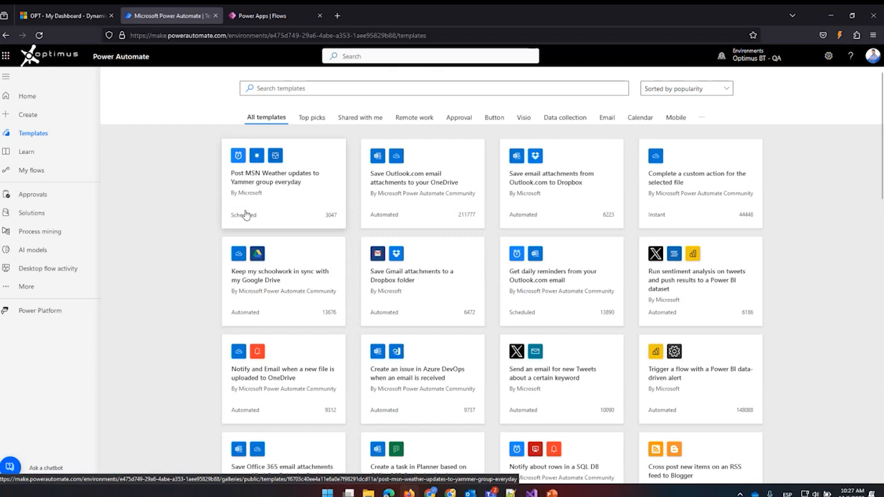
scroll(245, 215, "down", 7)
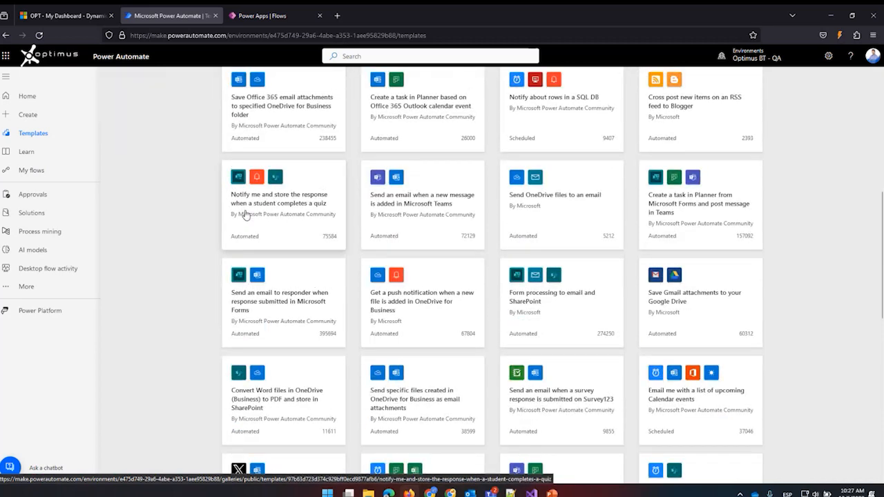
scroll(246, 215, "down", 9)
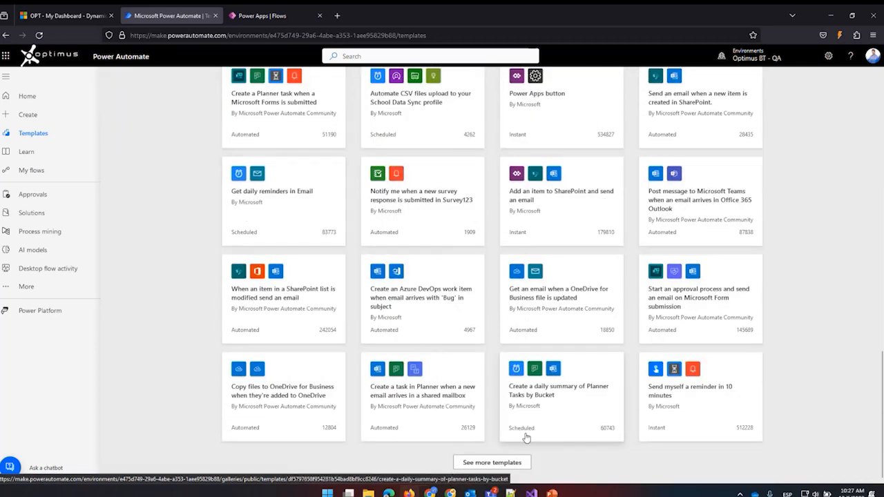
scroll(328, 242, "up", 13)
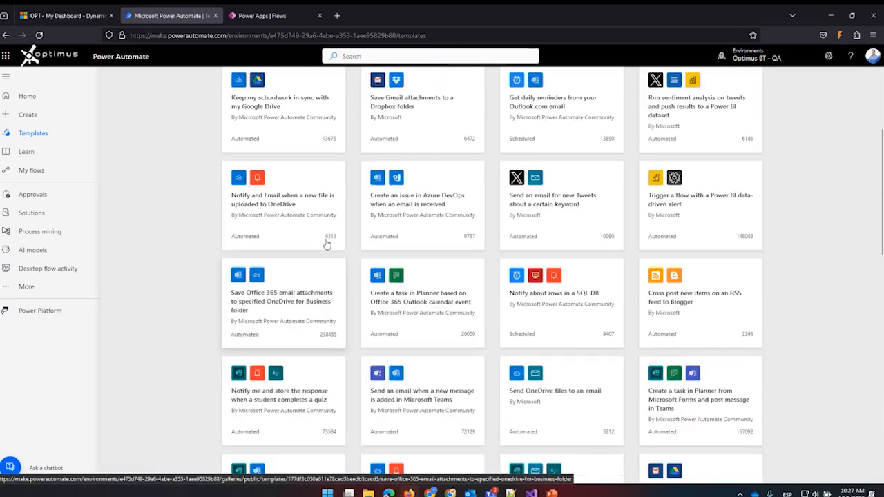
scroll(327, 242, "down", 6)
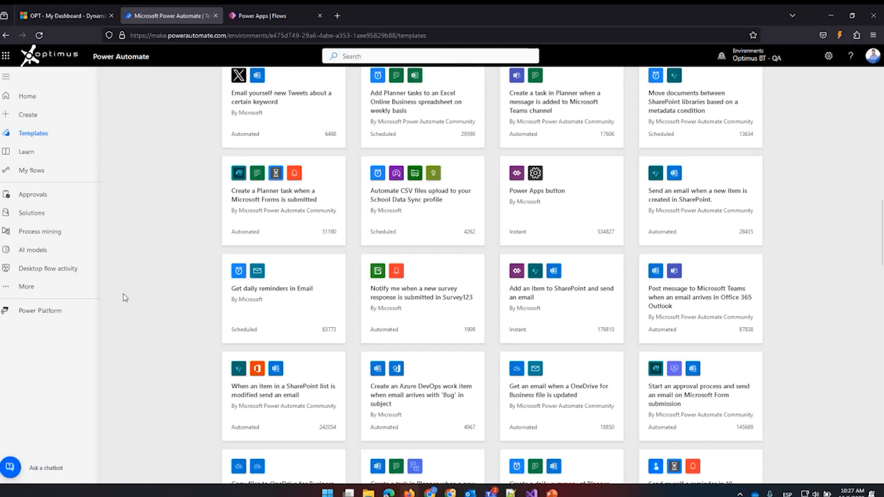
scroll(124, 297, "up", 9)
scroll(124, 298, "up", 4)
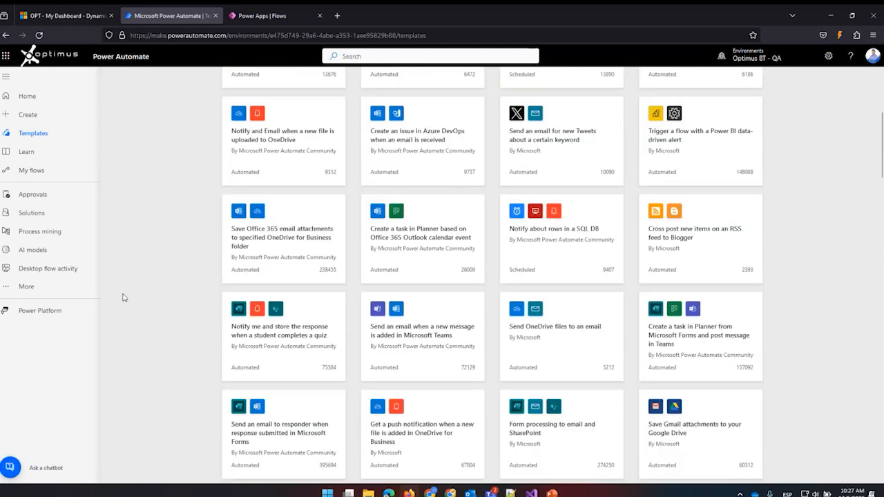
left_click(22, 287)
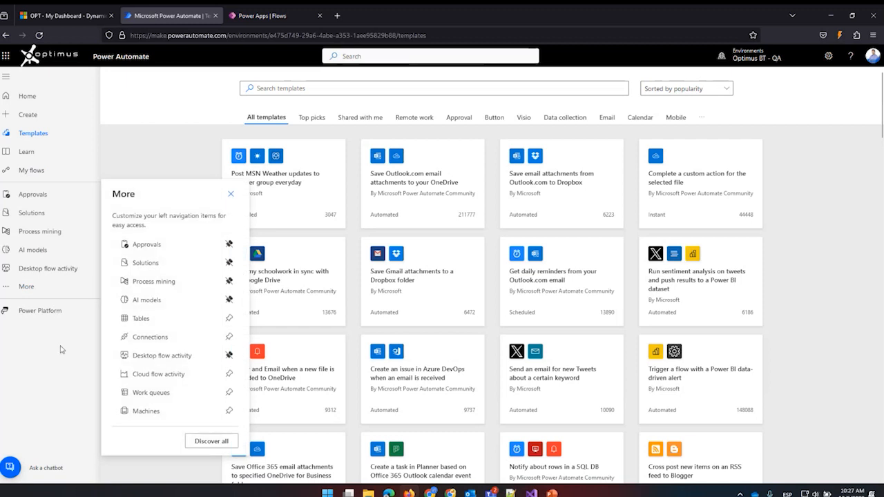
left_click(135, 152)
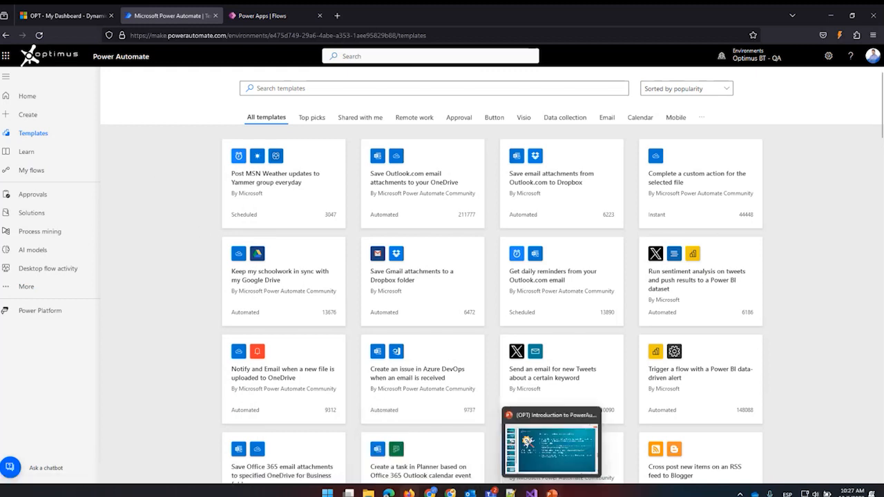
Switch to the PowerPoint introduction presentation and go through its last slides, from the trial instance details to the closing contact slide.
left_click(551, 493)
scroll(75, 353, "down", 2)
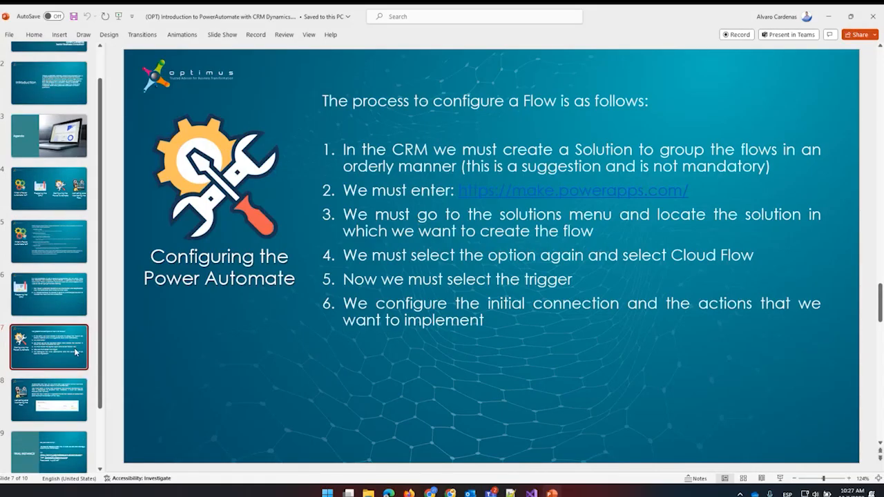
scroll(75, 353, "down", 1)
left_click(58, 344)
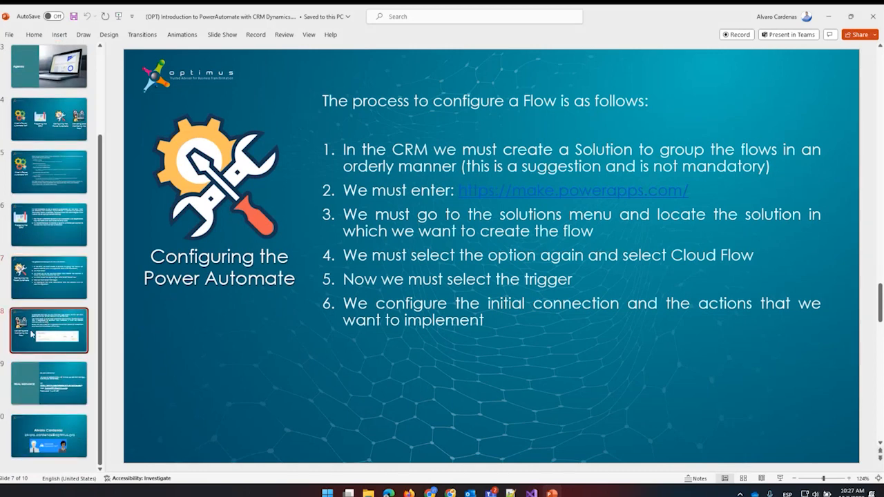
left_click(37, 387)
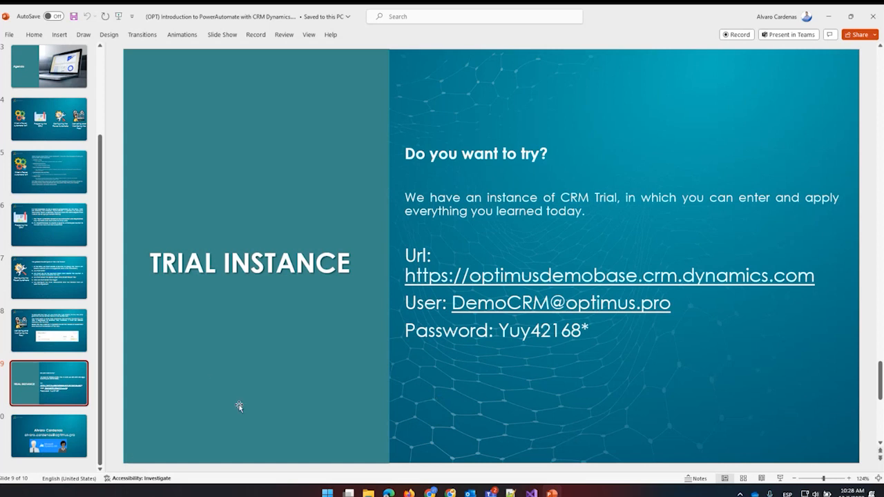
scroll(237, 405, "down", 1)
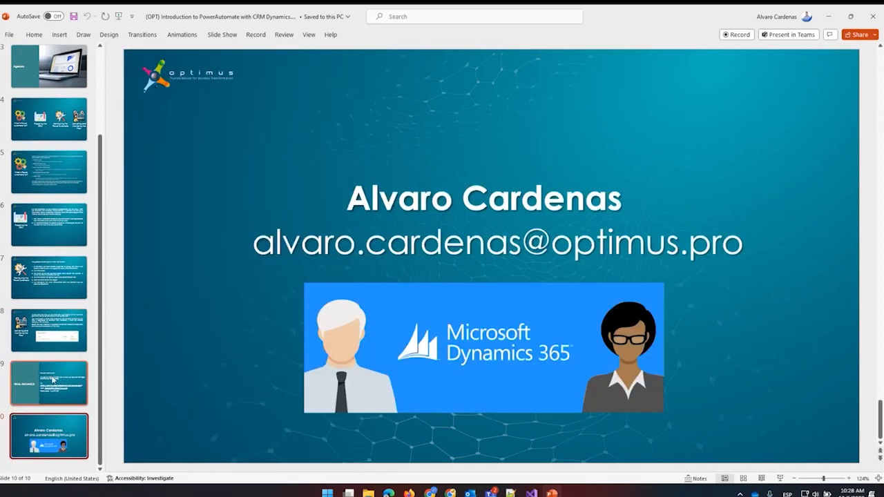